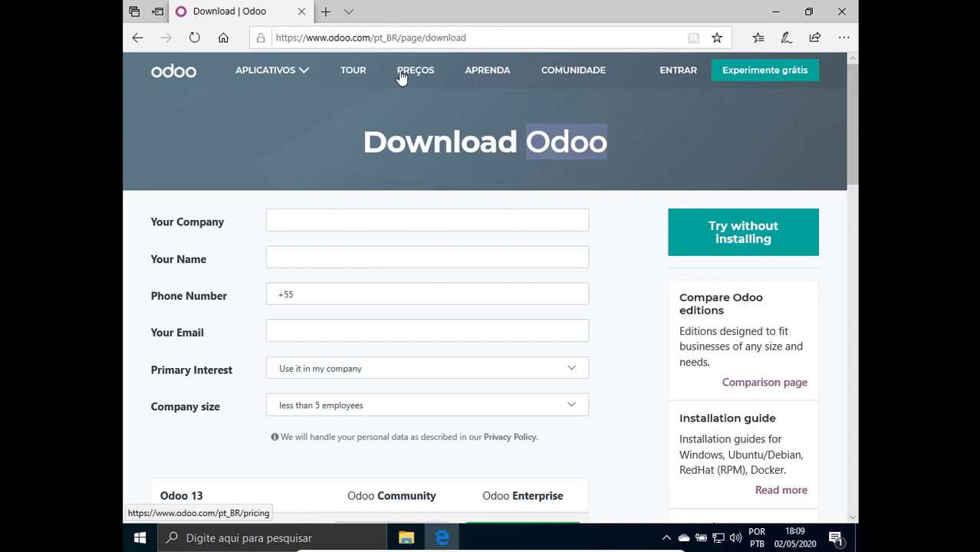
Review the download form's Company, Name, Email and Phone fields without filling them in.
left_click(297, 218)
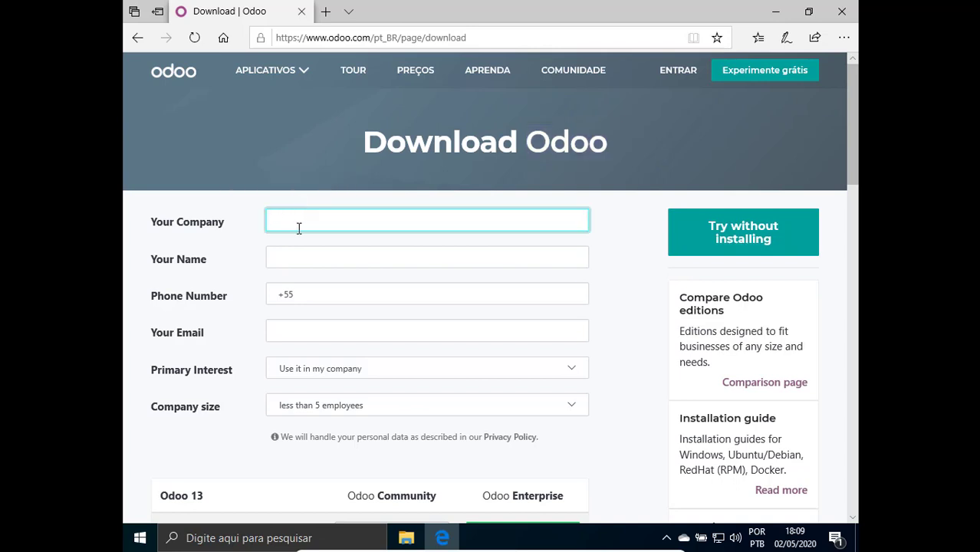
left_click(611, 240)
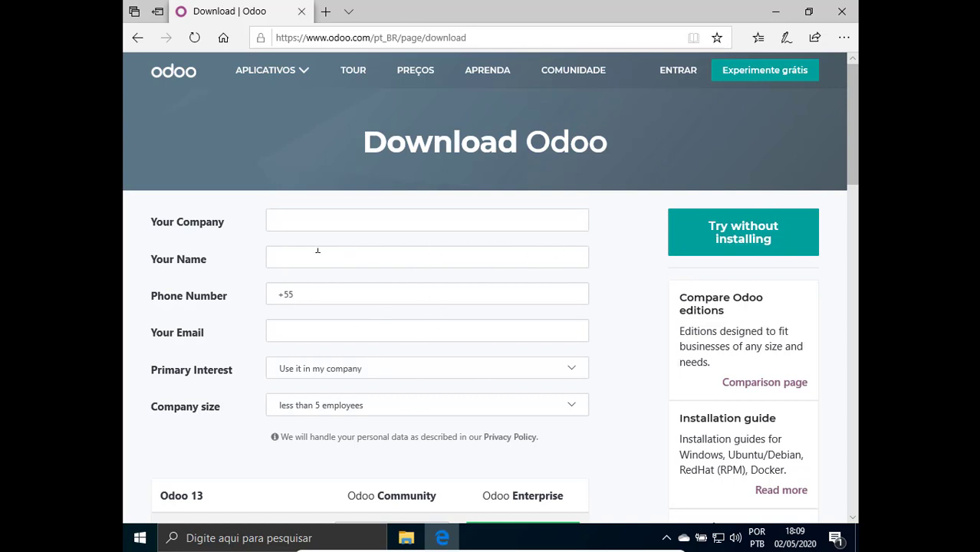
left_click(291, 221)
left_click(291, 256)
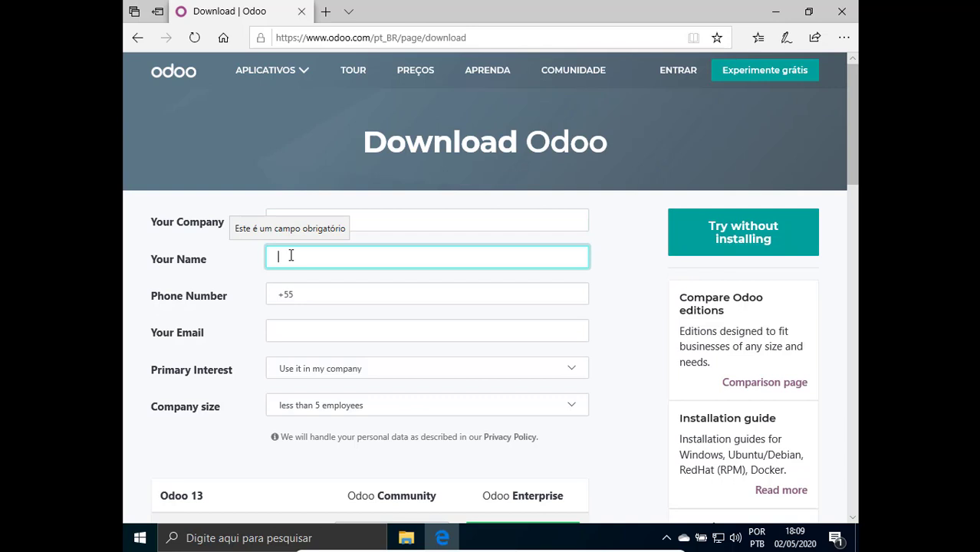
left_click(278, 331)
left_click(321, 299)
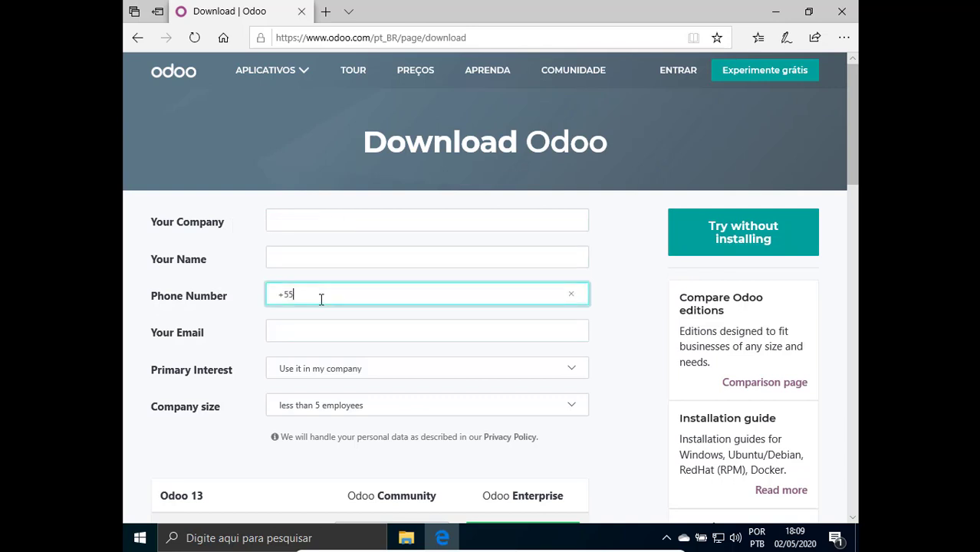
left_click(312, 267)
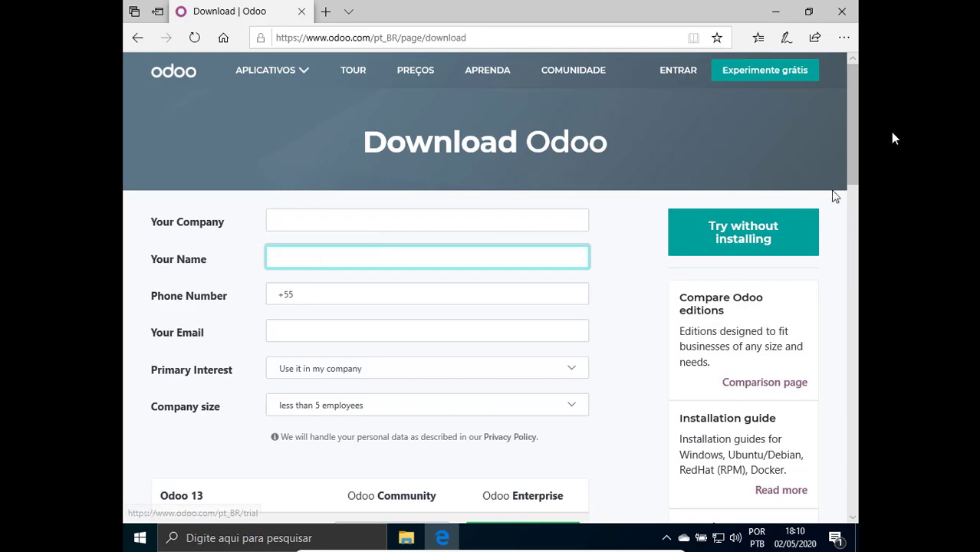
Check the Odoo Community edition entry in the Odoo 13 table and bring up the Downloads folder.
left_click_drag(854, 114, 851, 170)
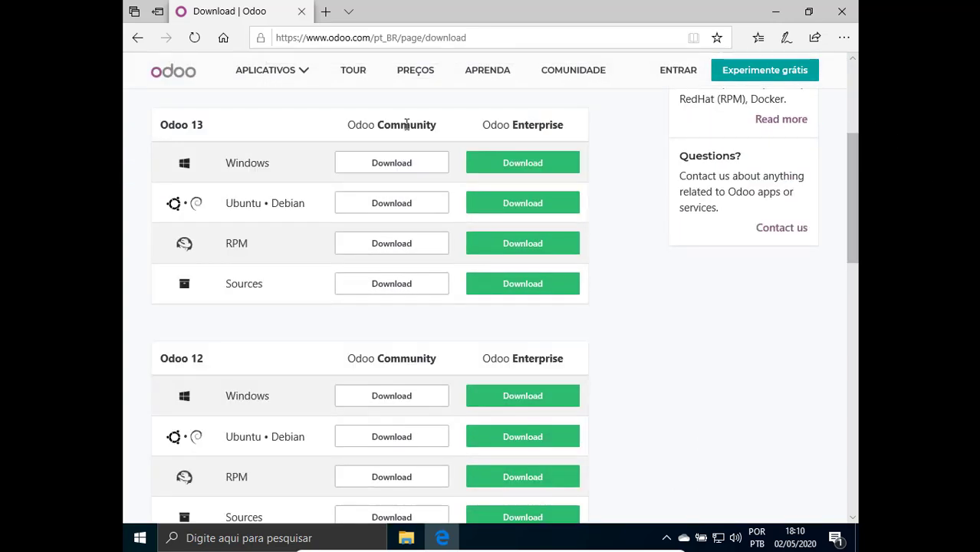
scroll(573, 168, "up", 3)
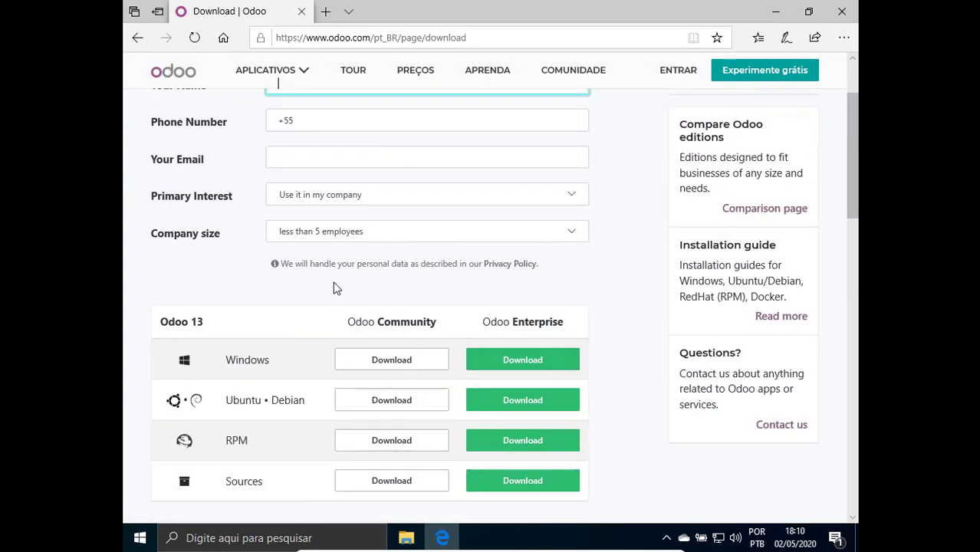
left_click_drag(347, 323, 450, 328)
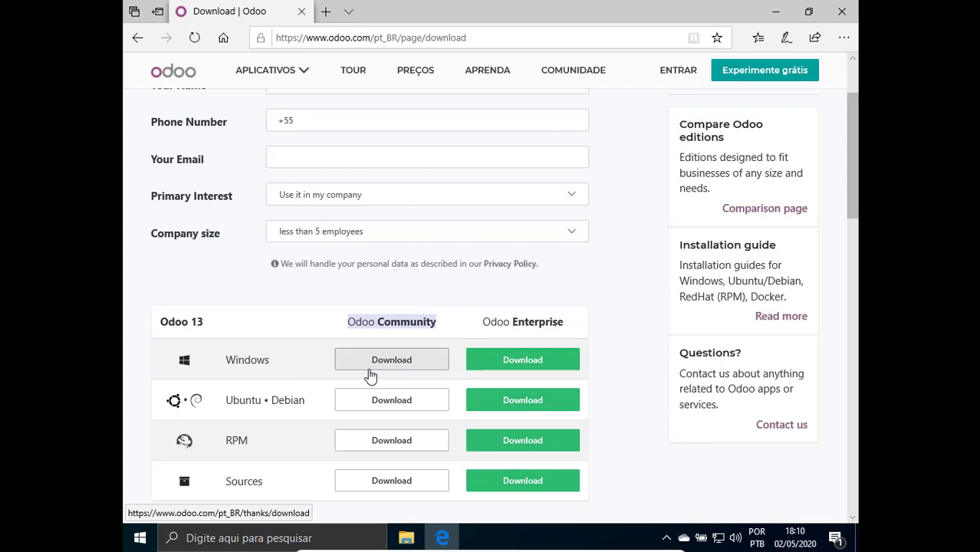
left_click(407, 538)
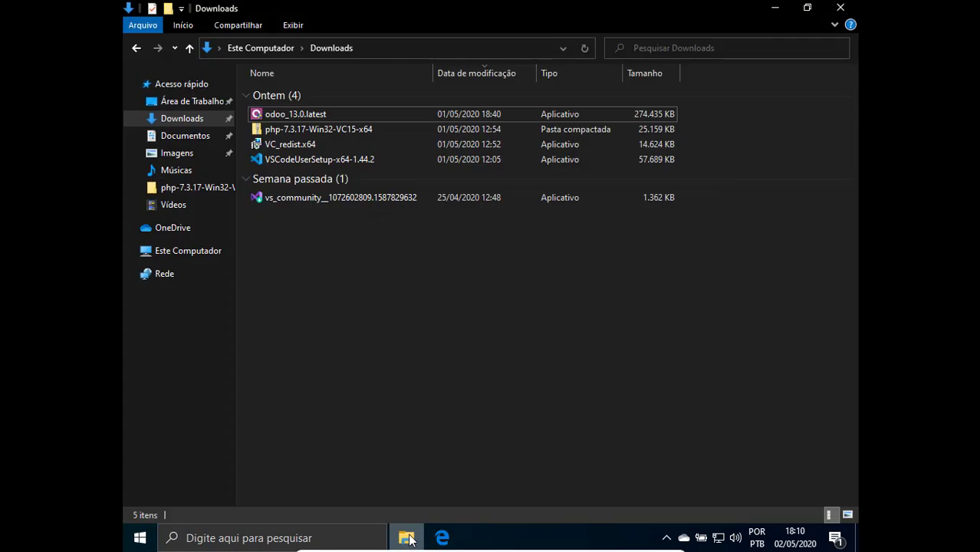
Run odoo_13.0.latest, choosing 'Executar assim mesmo' in SmartScreen and 'Sim' for admin permission.
left_click(672, 120)
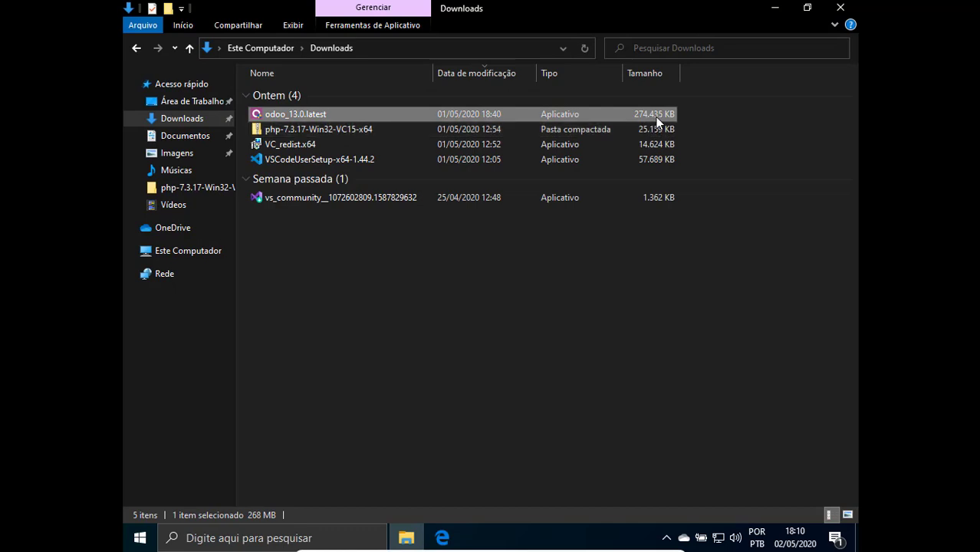
left_click(756, 115)
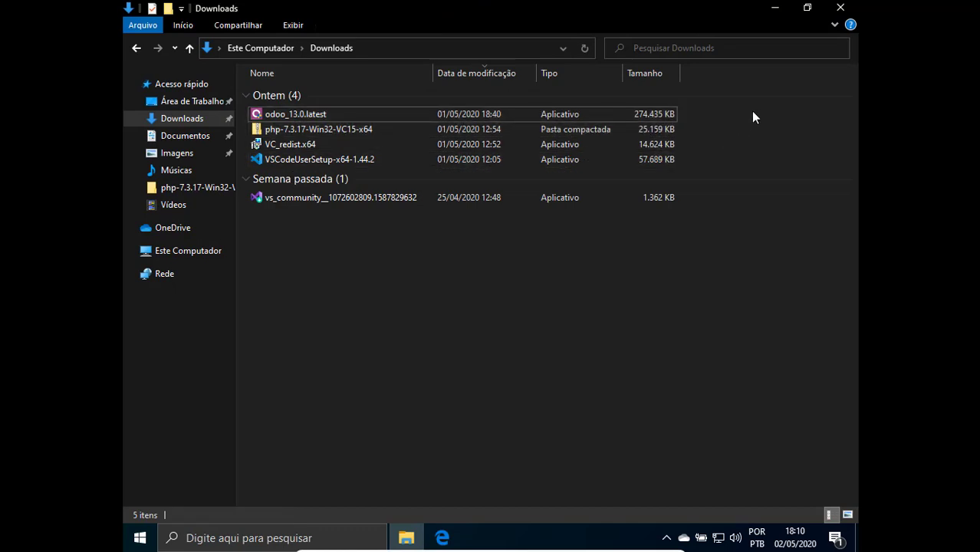
double_click(382, 117)
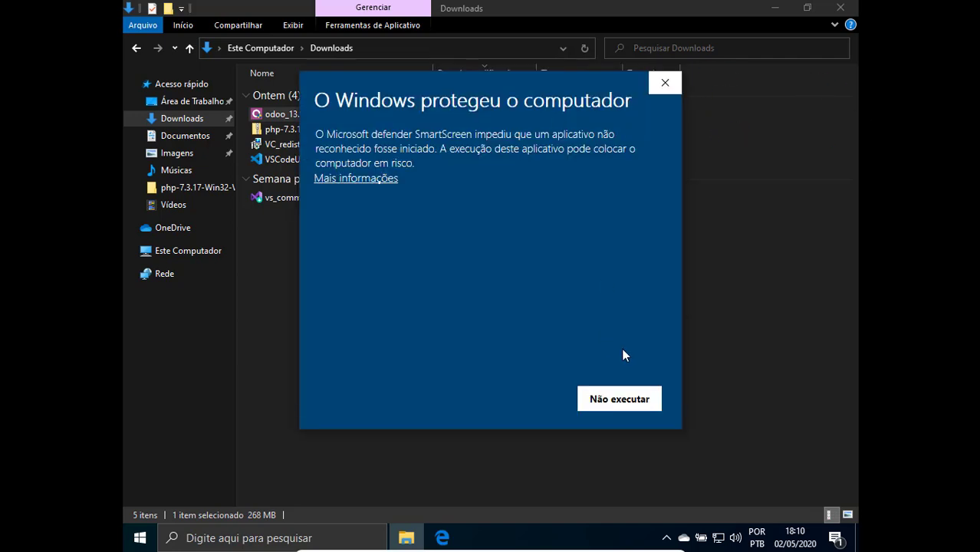
left_click(363, 183)
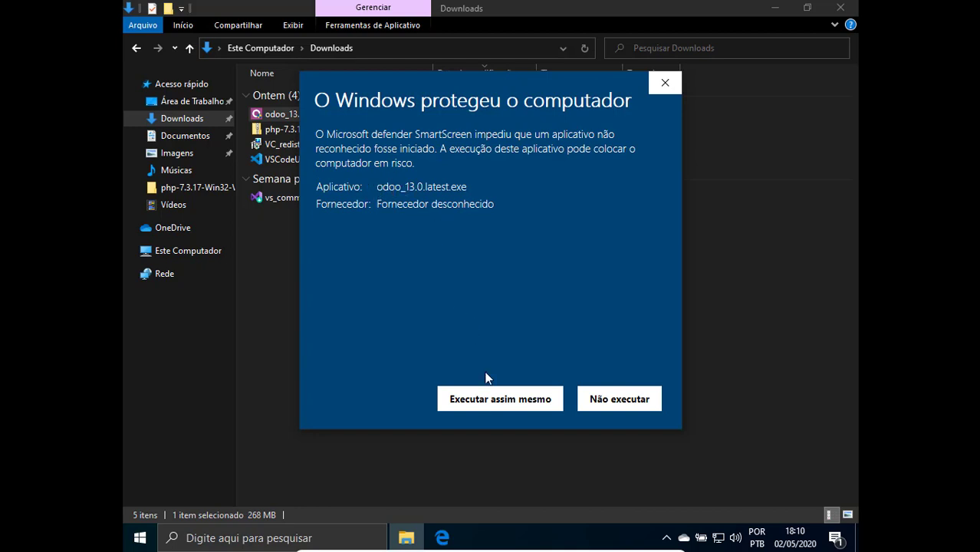
left_click(488, 410)
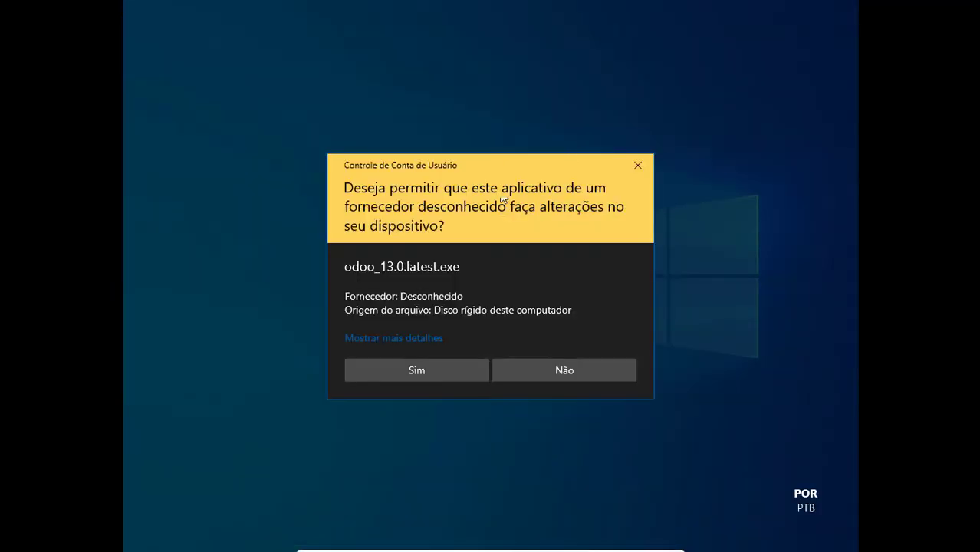
left_click(411, 369)
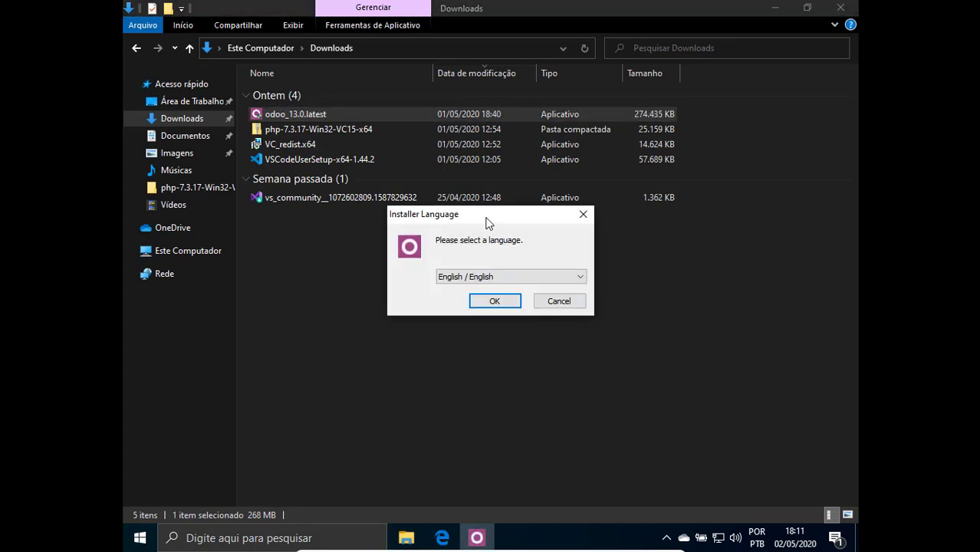
Confirm English / English as the installer language.
left_click_drag(480, 213, 513, 227)
left_click(519, 286)
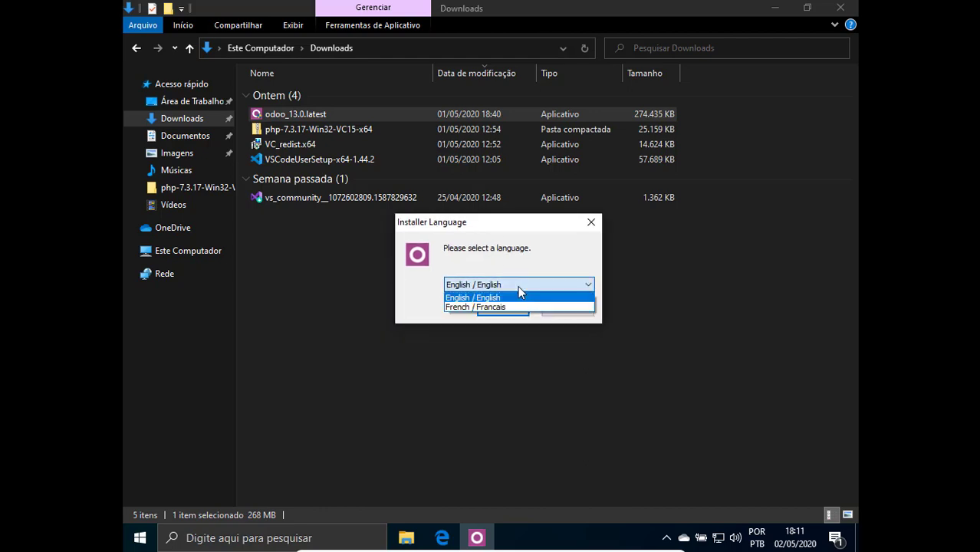
left_click(462, 301)
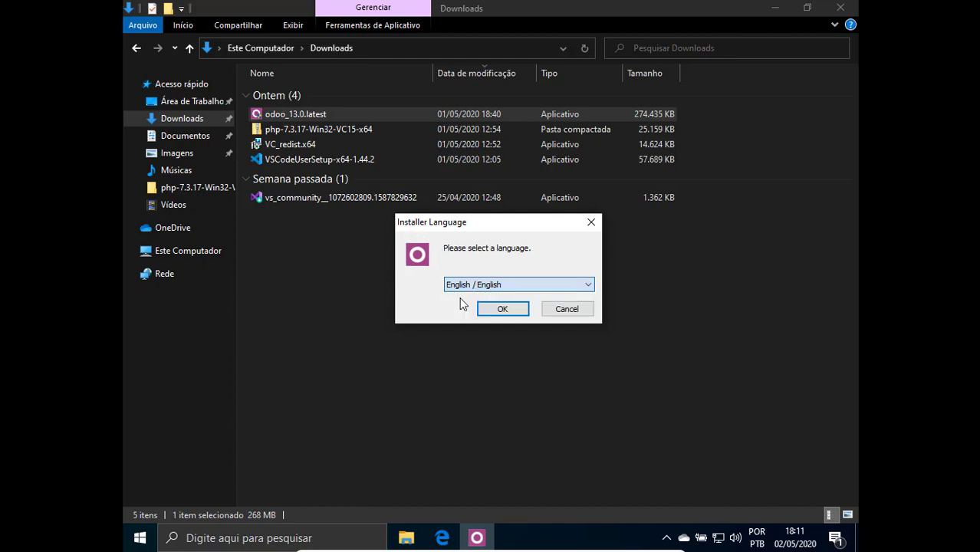
left_click(502, 309)
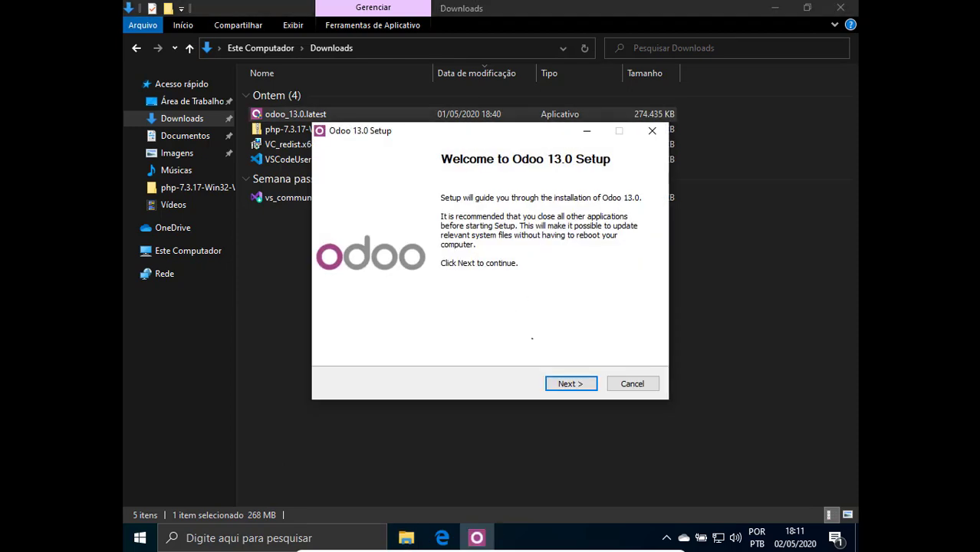
Pass the welcome page, agree to the license, and keep the All In One components.
left_click(564, 383)
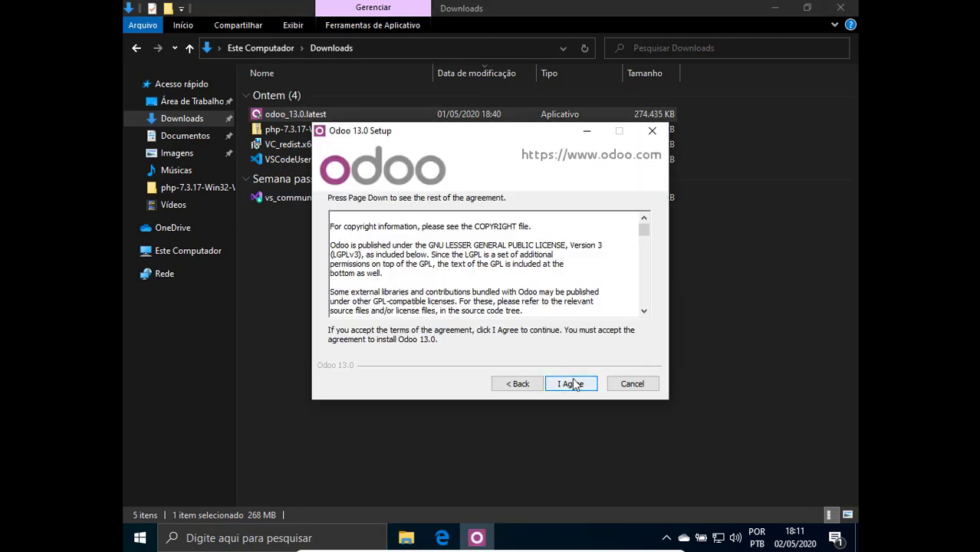
left_click(571, 386)
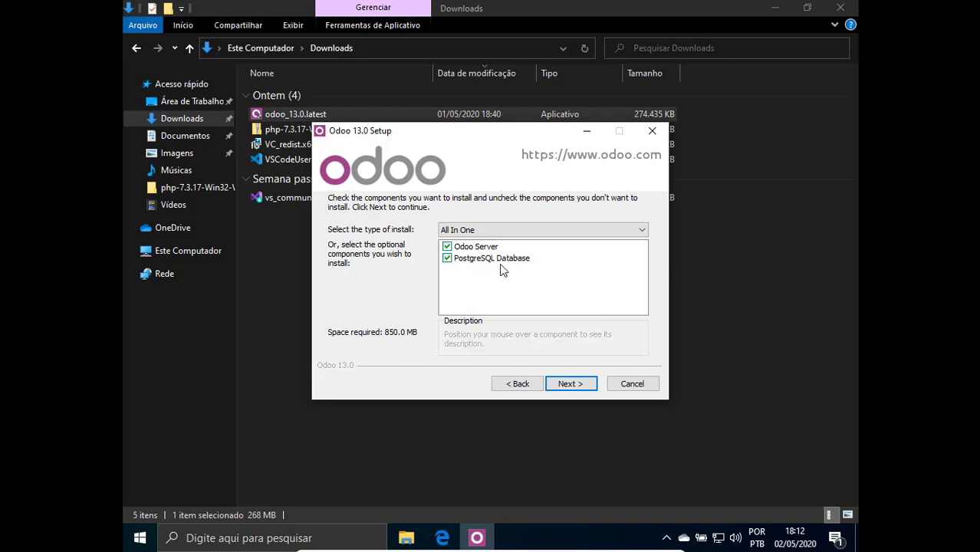
left_click(580, 386)
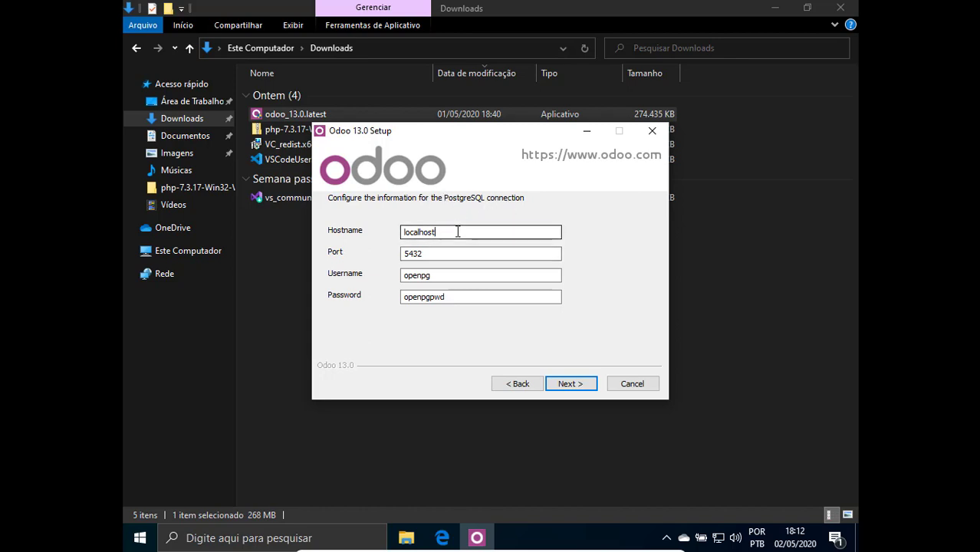
Leave the PostgreSQL settings (localhost, port 5432, username, password) unchanged and continue.
left_click_drag(456, 231, 401, 232)
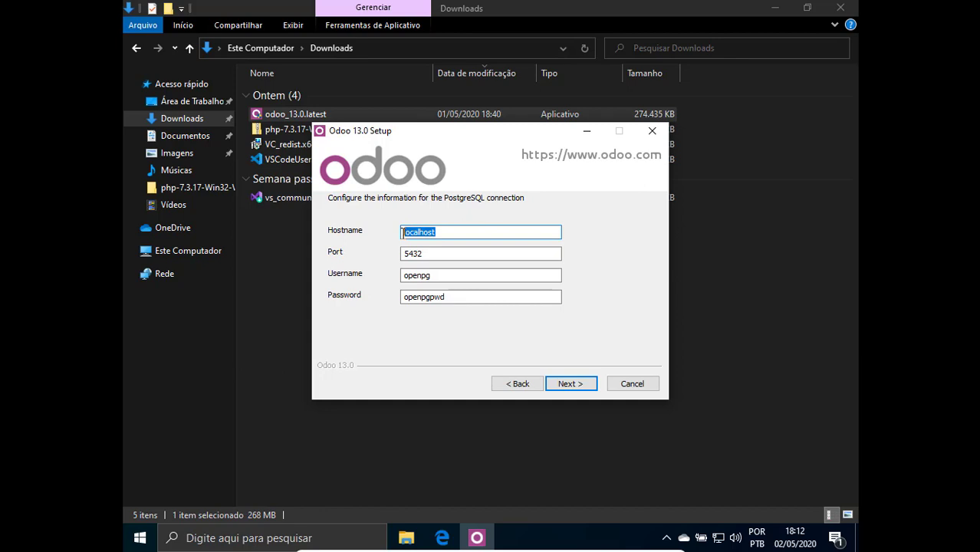
key("Tab")
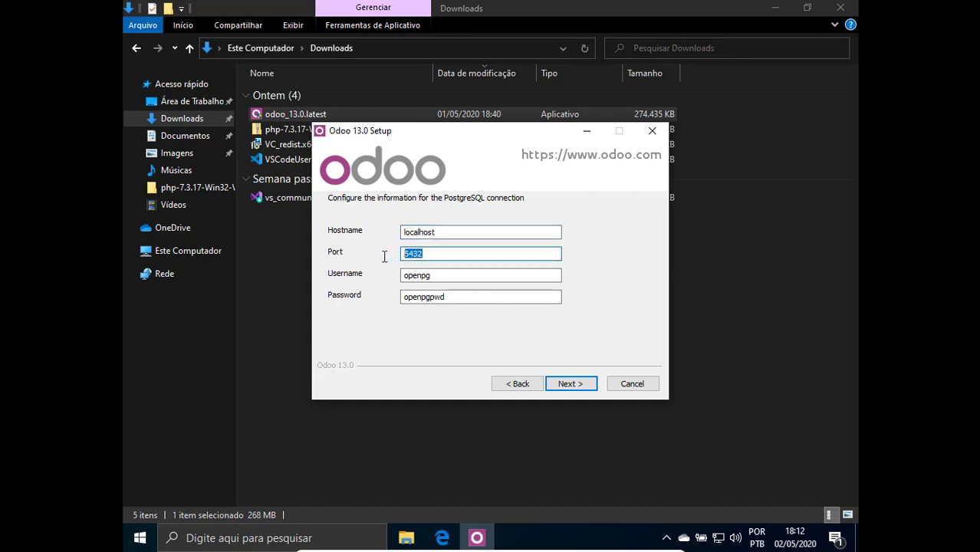
key("Tab")
left_click(446, 298)
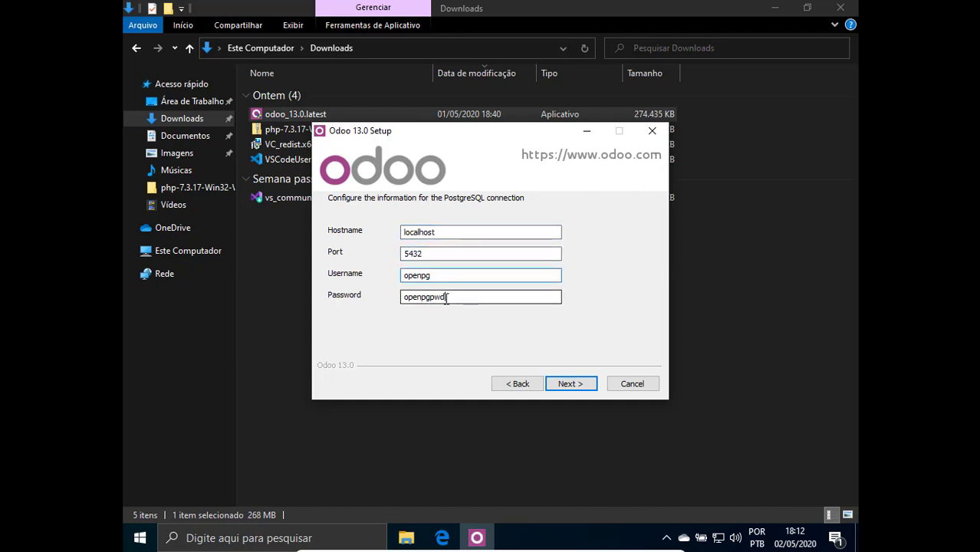
left_click_drag(447, 298, 398, 300)
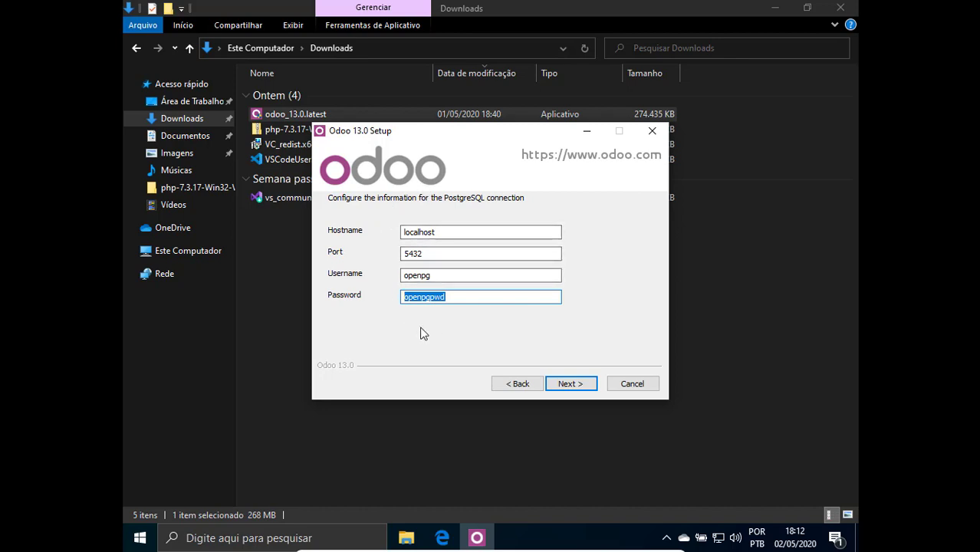
left_click(461, 299)
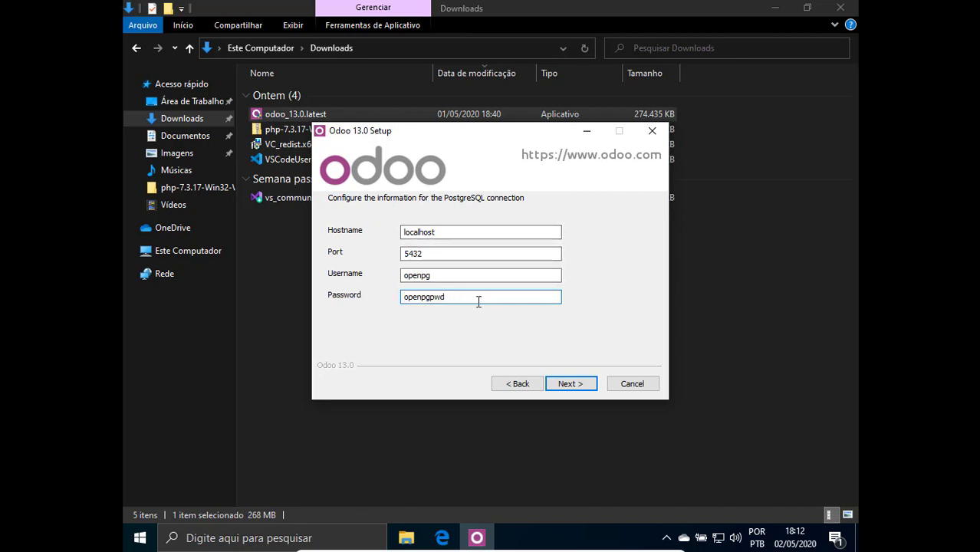
left_click_drag(446, 299, 396, 299)
left_click(574, 388)
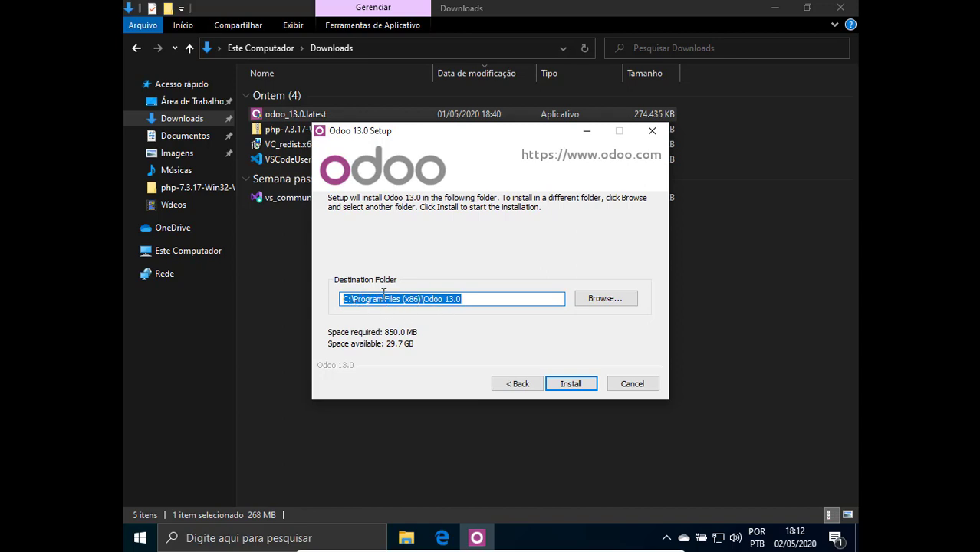
Browse to Disco Local (C:) > Dev so Odoo installs into C:\Dev\Odoo 13.0, then install.
left_click(623, 301)
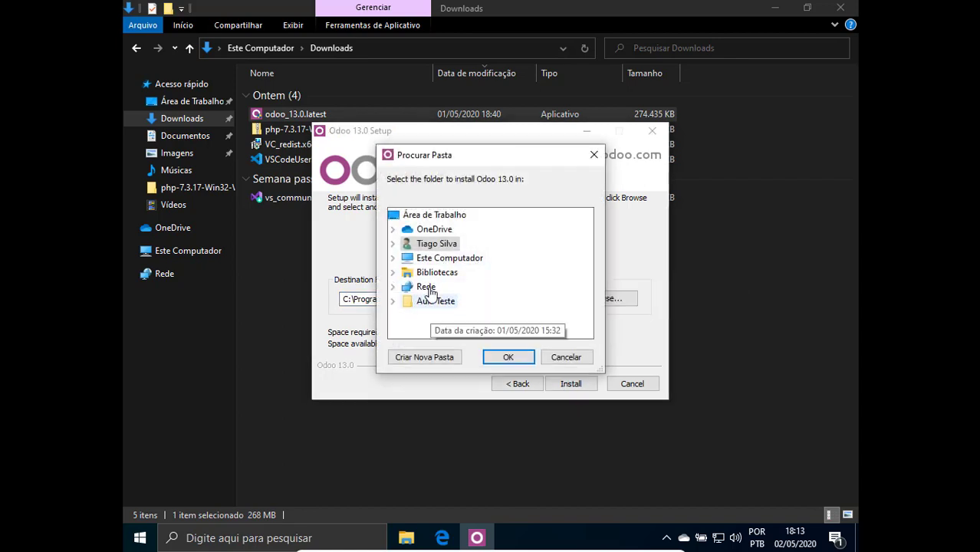
left_click(442, 260)
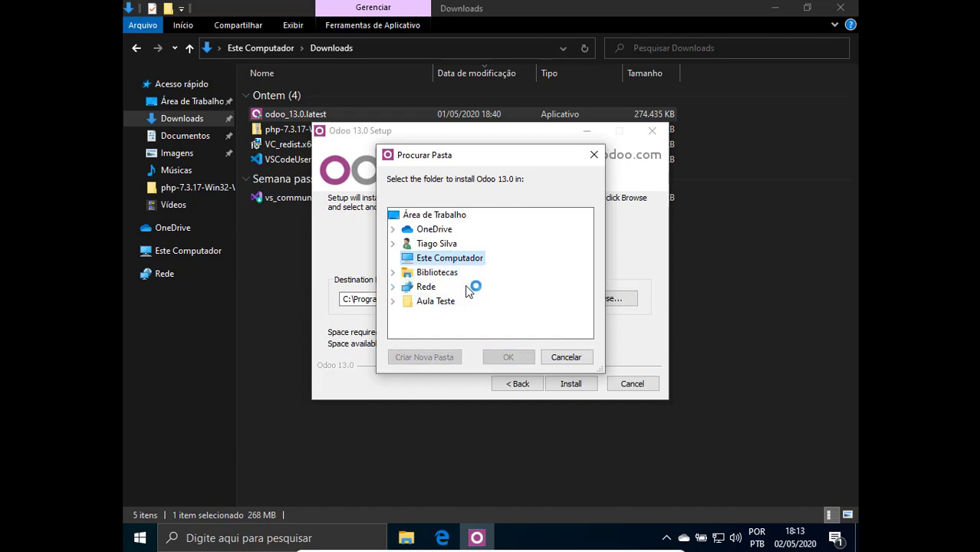
scroll(574, 274, "down", 2)
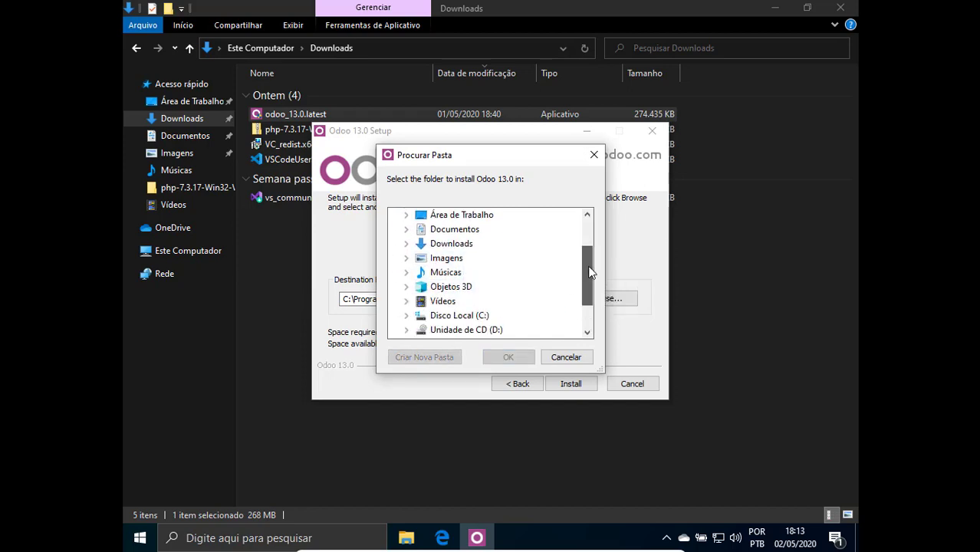
left_click(407, 269)
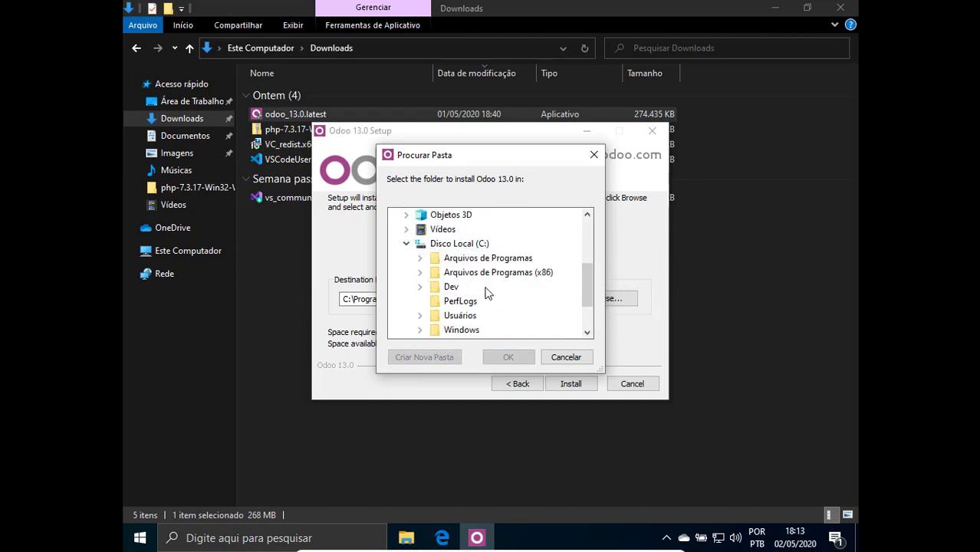
left_click_drag(586, 277, 589, 283)
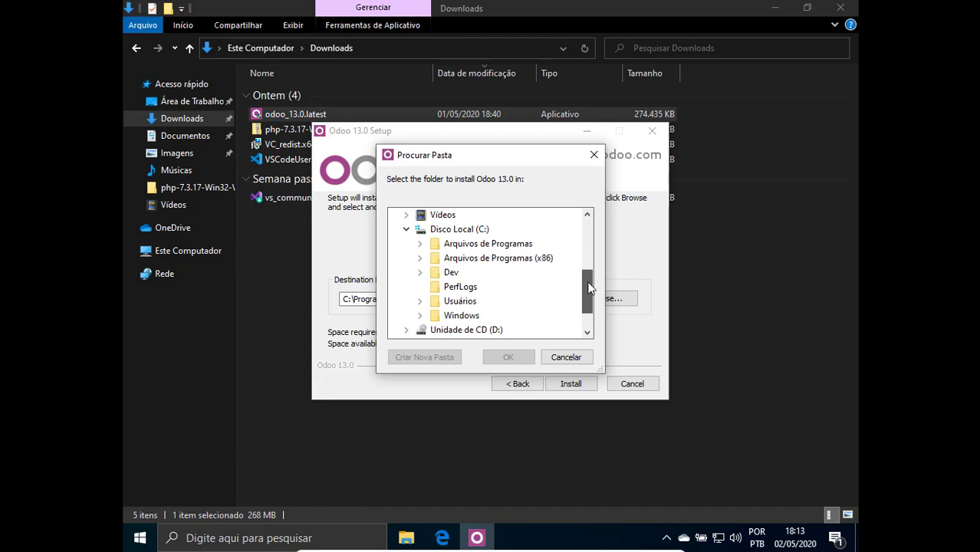
left_click(451, 273)
left_click_drag(589, 266, 590, 282)
left_click(435, 287)
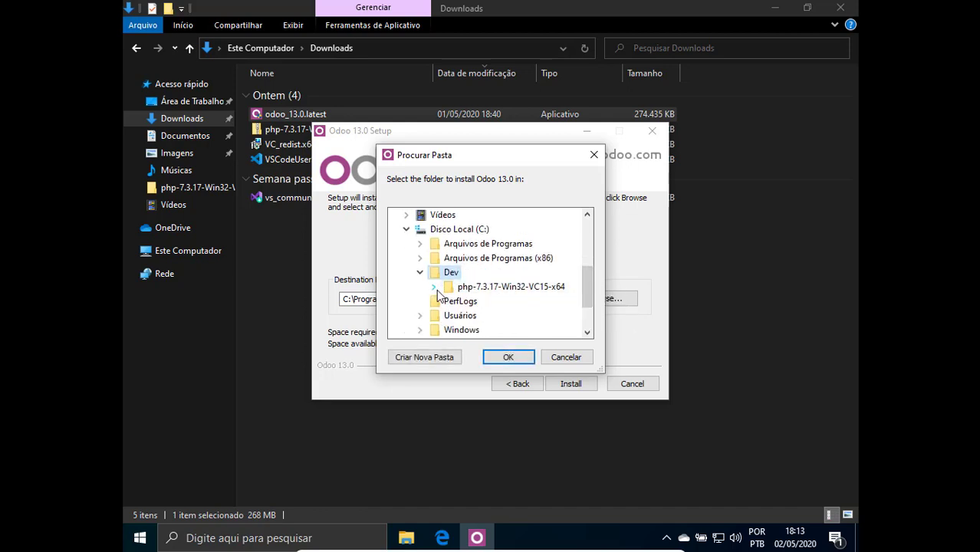
left_click(510, 356)
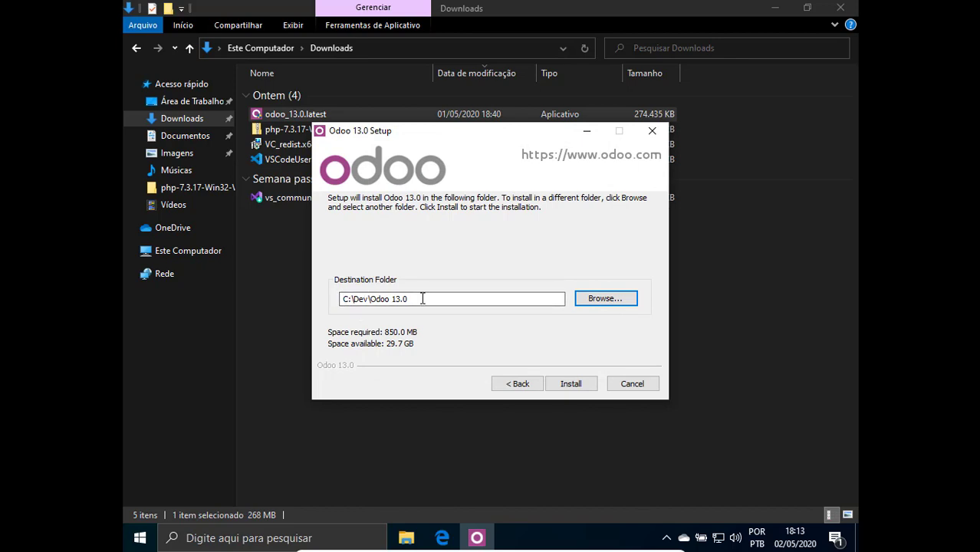
left_click(571, 384)
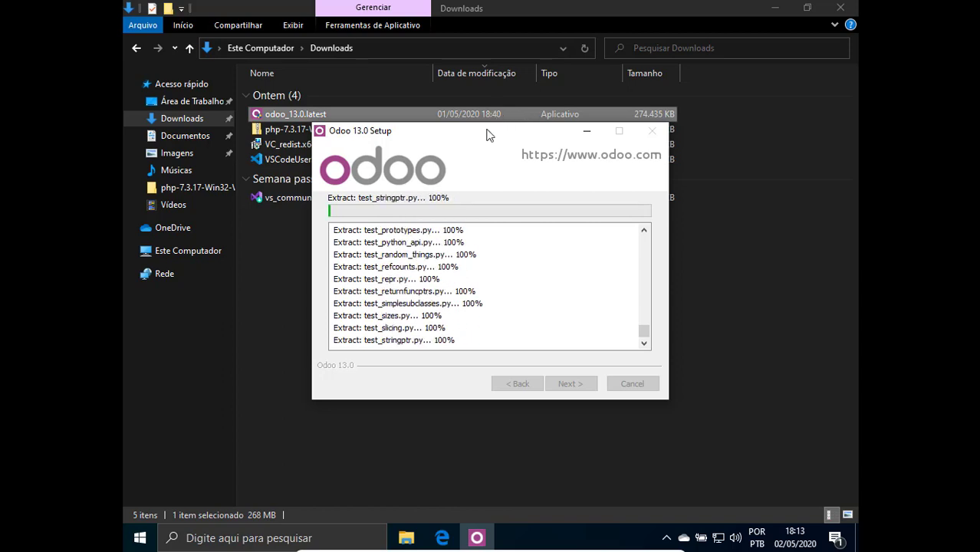
Wait for the installation, taking the virtual machine out of full screen and back.
left_click_drag(485, 135, 487, 133)
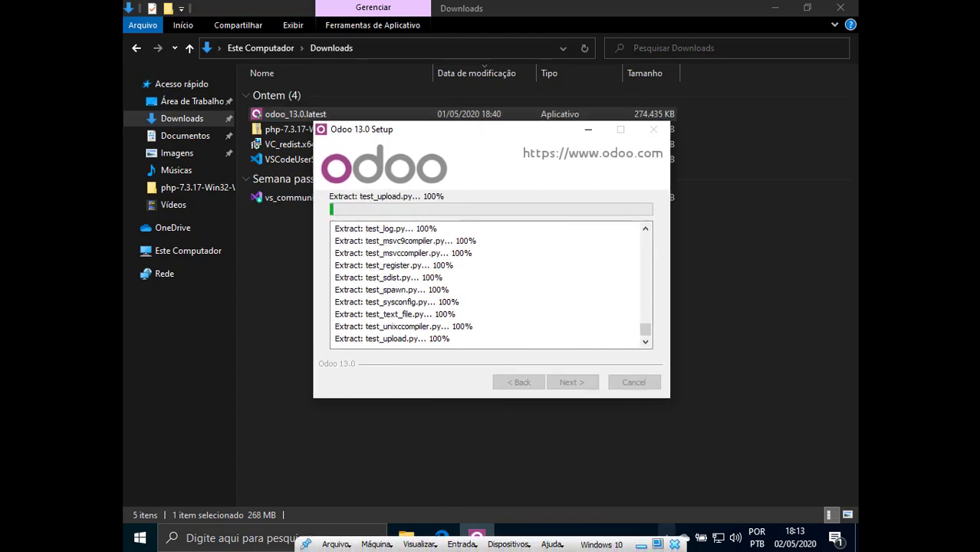
left_click(670, 533)
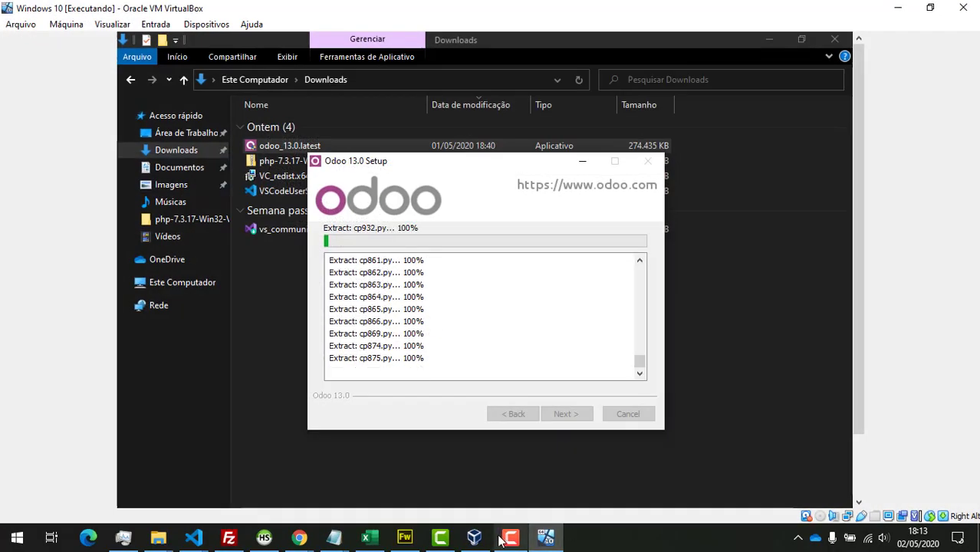
left_click(505, 539)
left_click(911, 468)
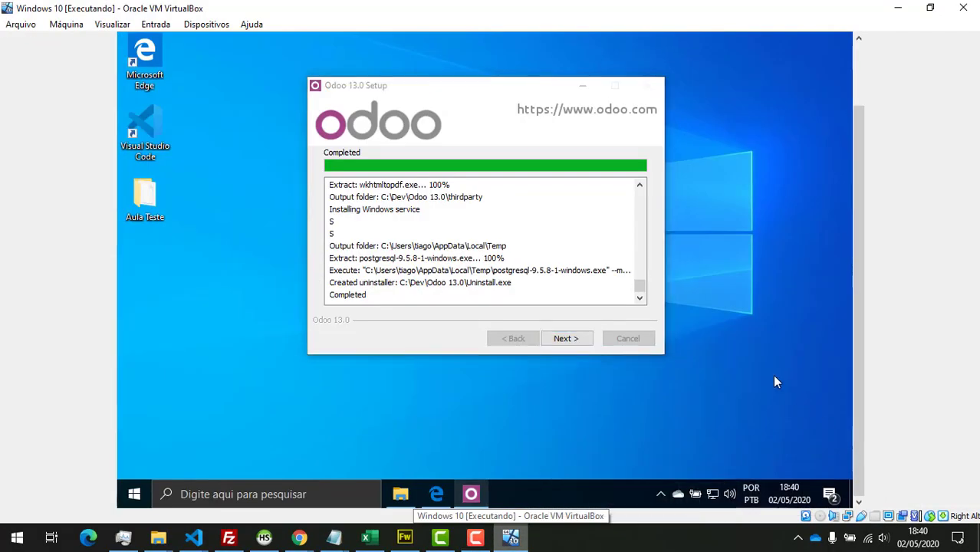
key("Alt_R+f")
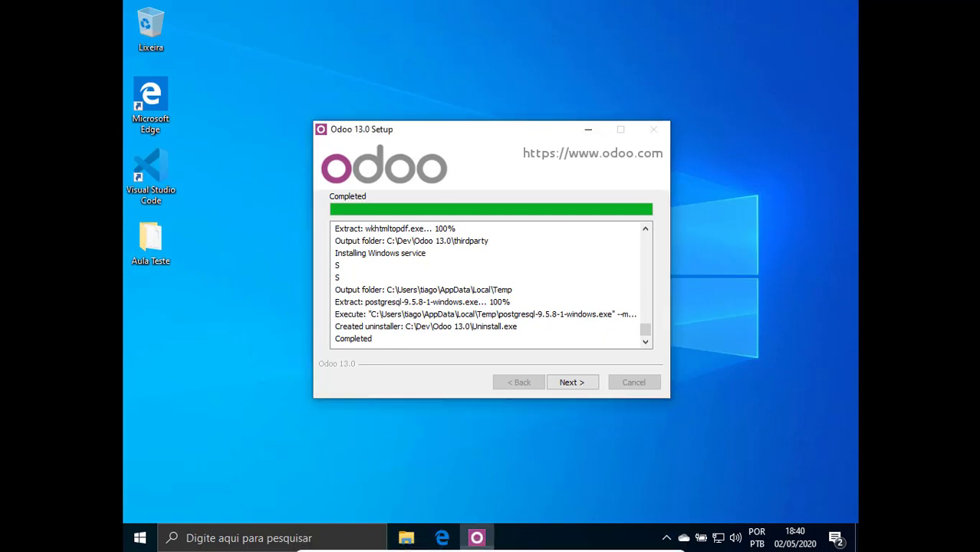
Reposition the setup window while the log reaches Completed.
left_click_drag(490, 140, 460, 149)
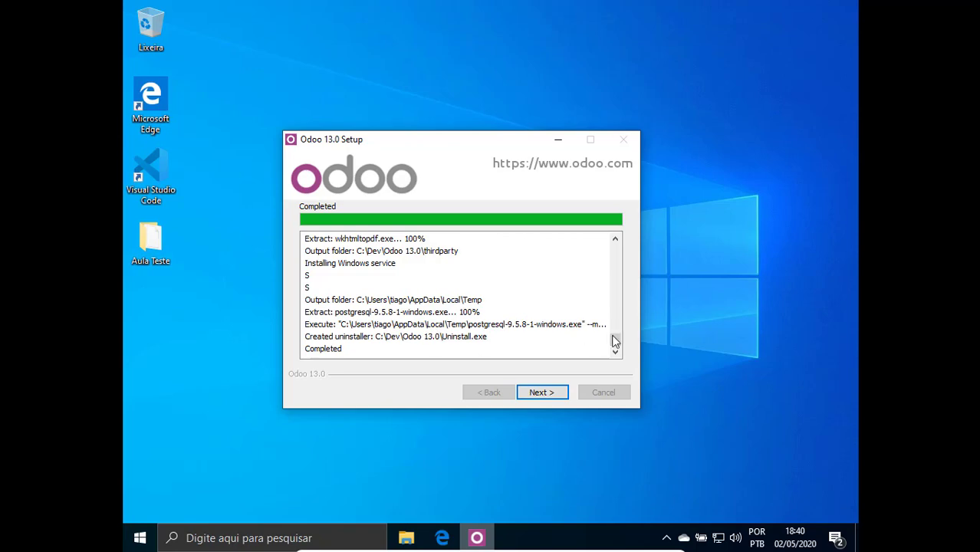
left_click_drag(618, 337, 618, 349)
left_click_drag(446, 144, 498, 129)
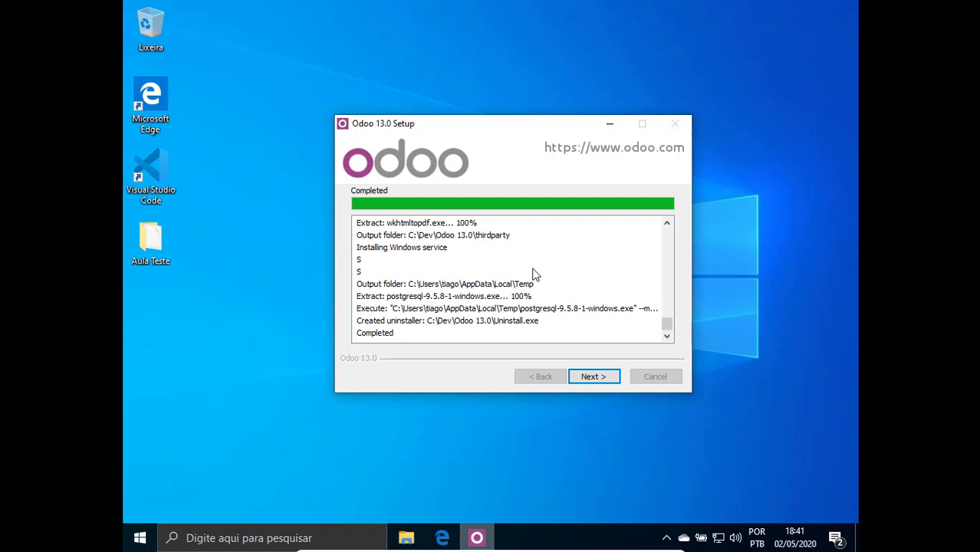
left_click_drag(477, 133, 531, 96)
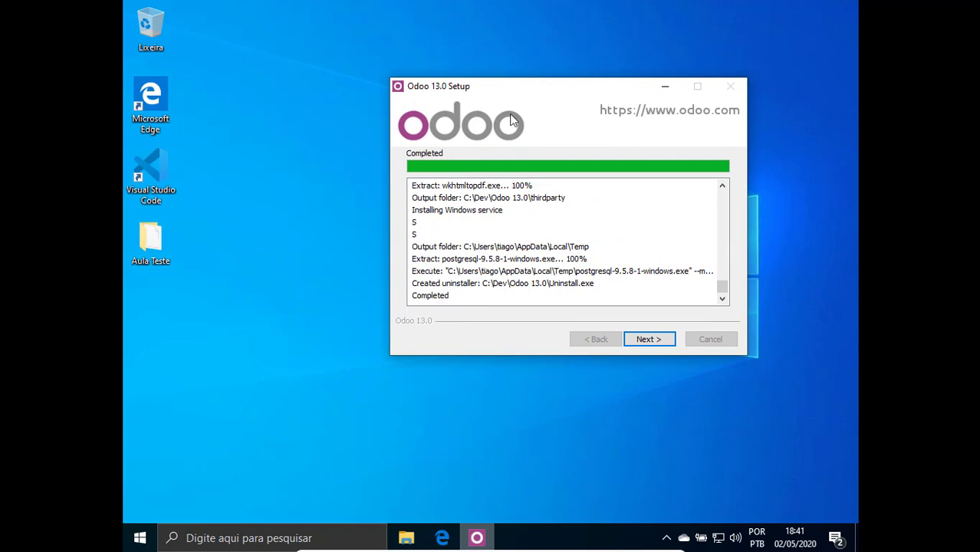
left_click_drag(510, 94, 473, 145)
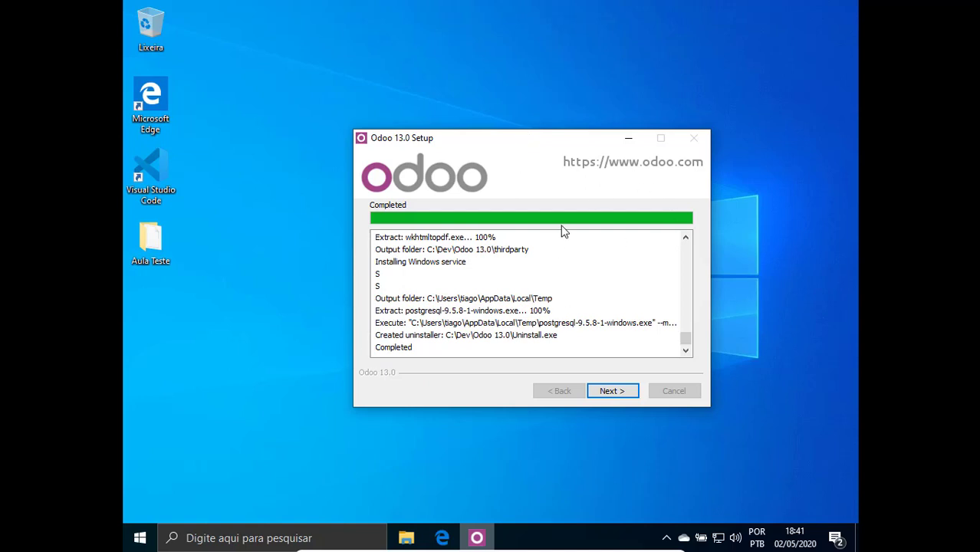
left_click_drag(500, 136, 505, 129)
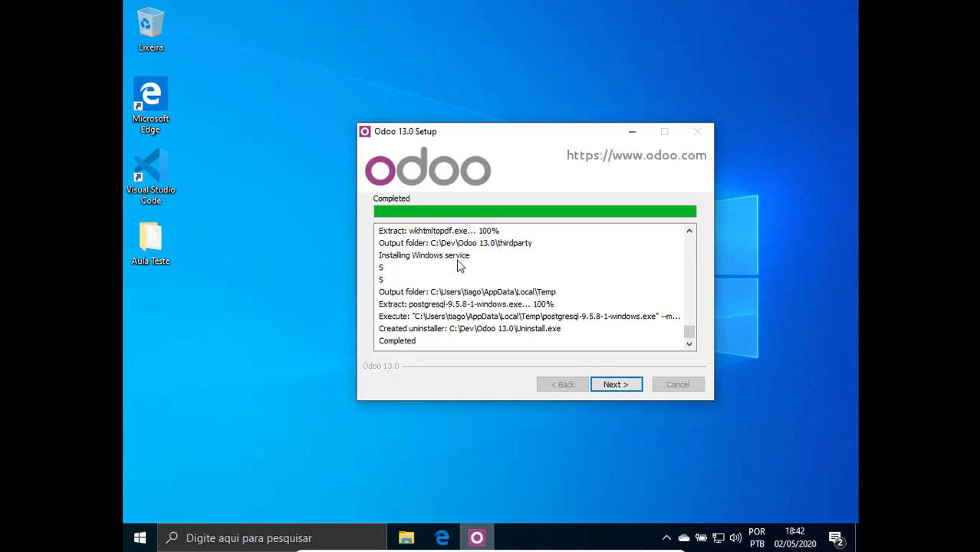
right_click(140, 540)
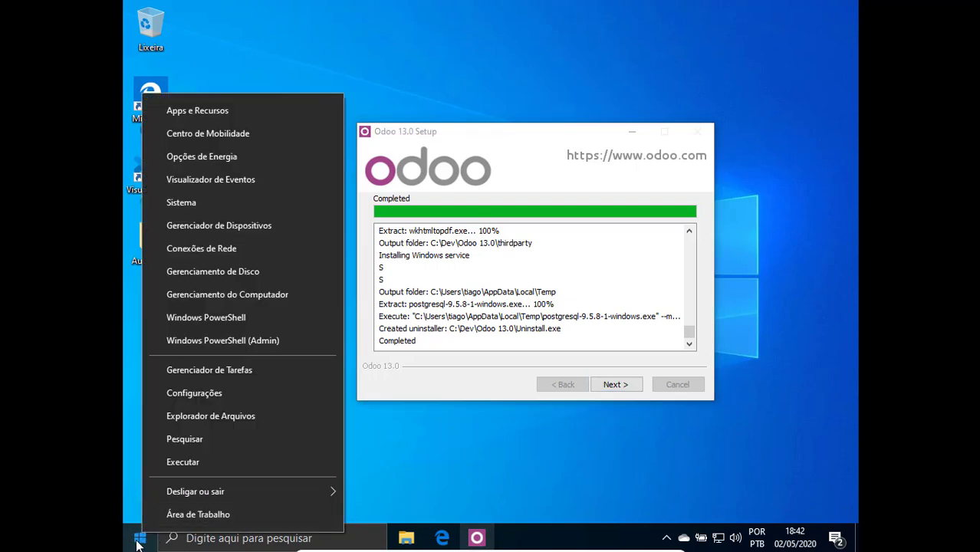
Run services.msc from the Executar dialog.
left_click(214, 462)
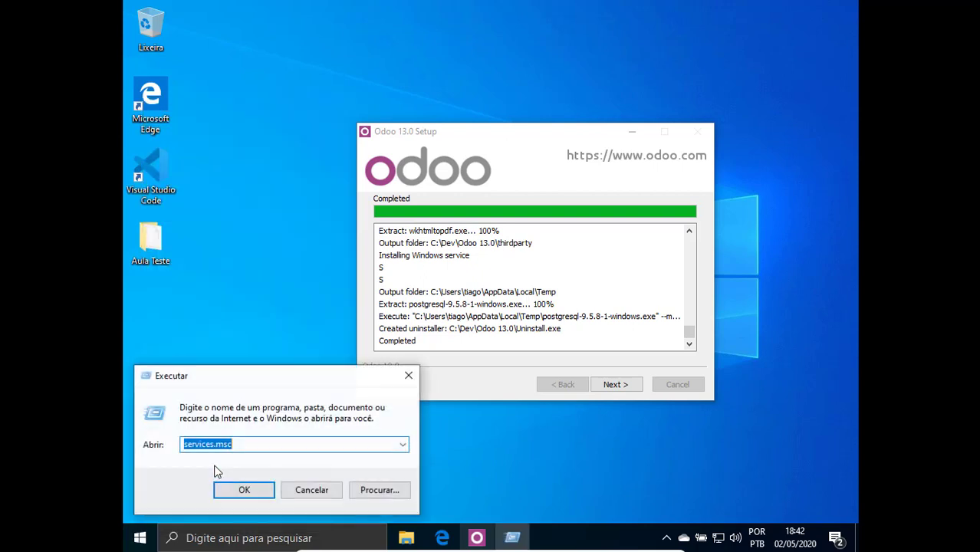
left_click(235, 448)
left_click_drag(232, 446, 182, 448)
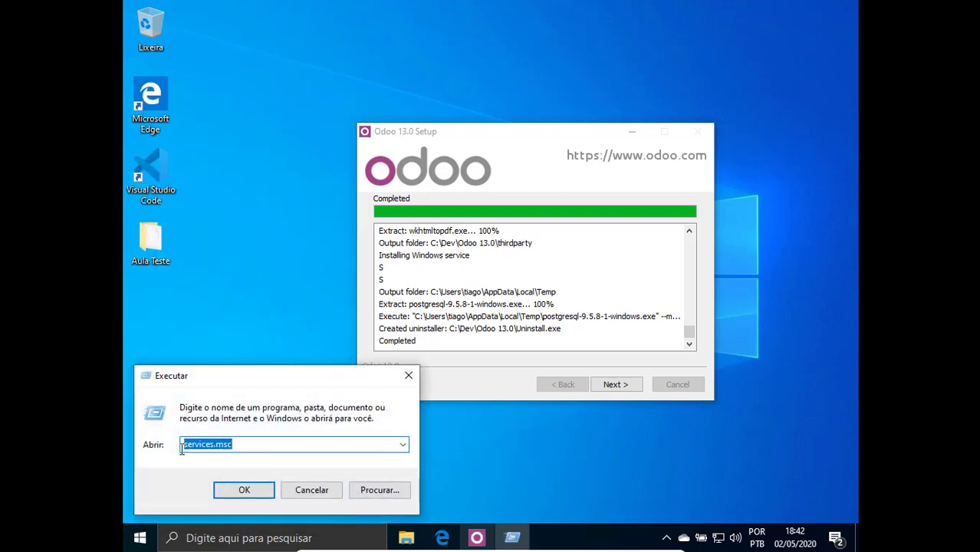
left_click(260, 446)
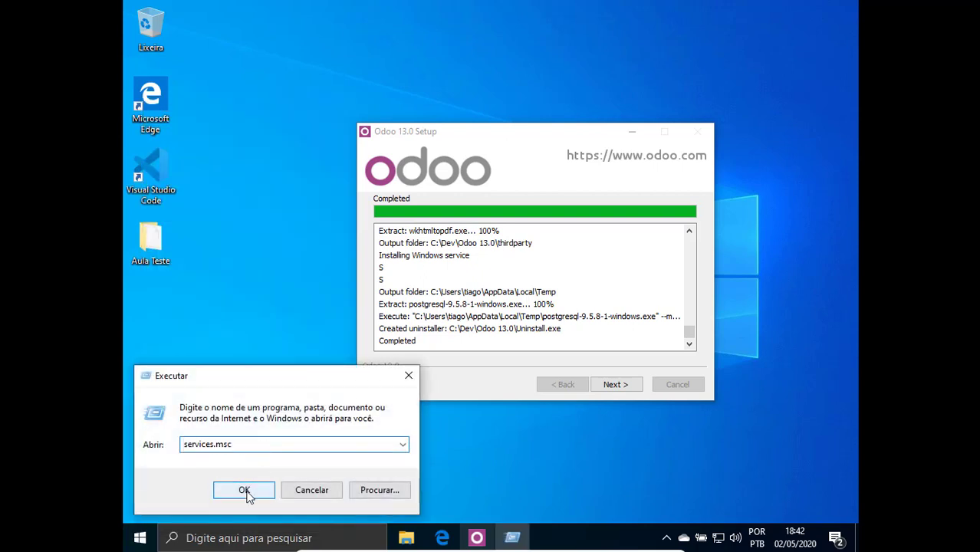
left_click(244, 490)
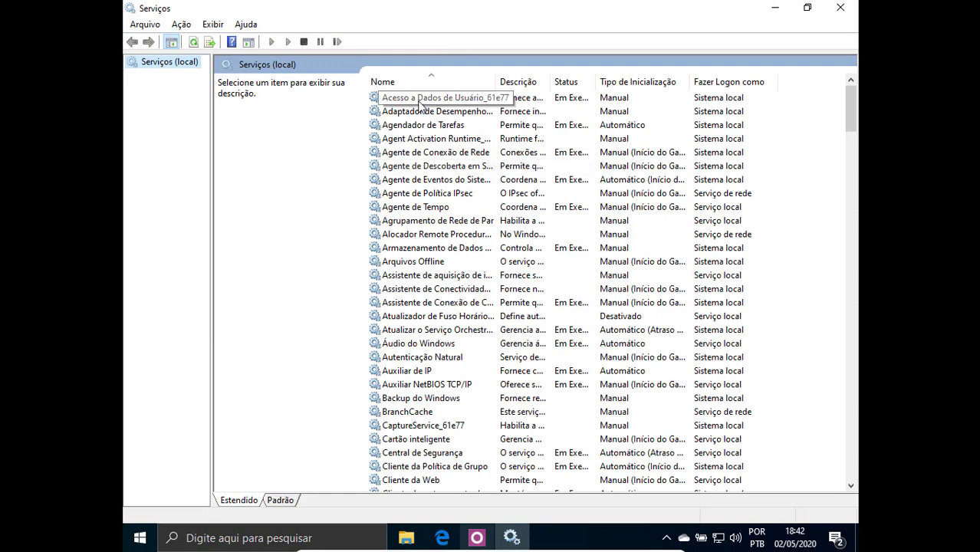
Verify odoo-server-13.0 and PostgreSQL_For_Odoo show Em Execução, then minimize Services.
left_click(420, 101)
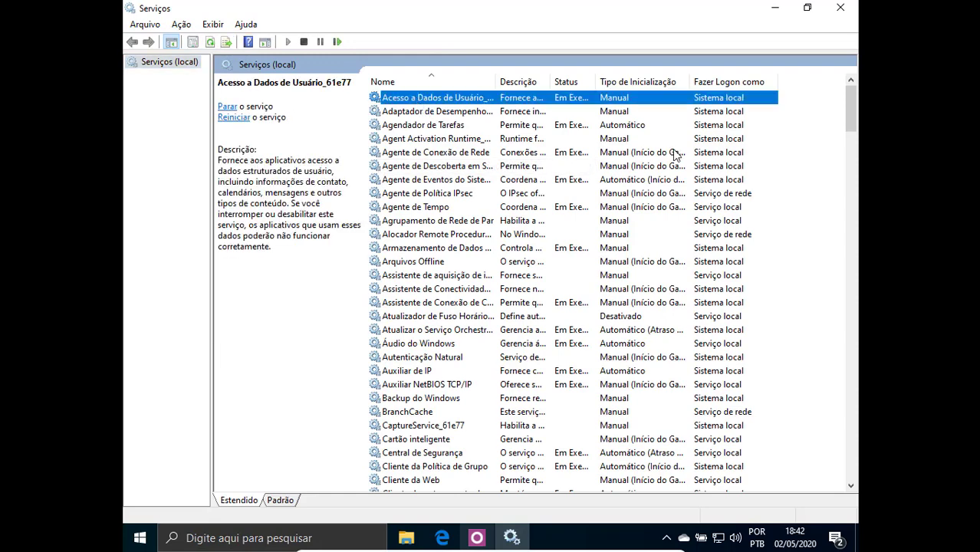
type("odoo")
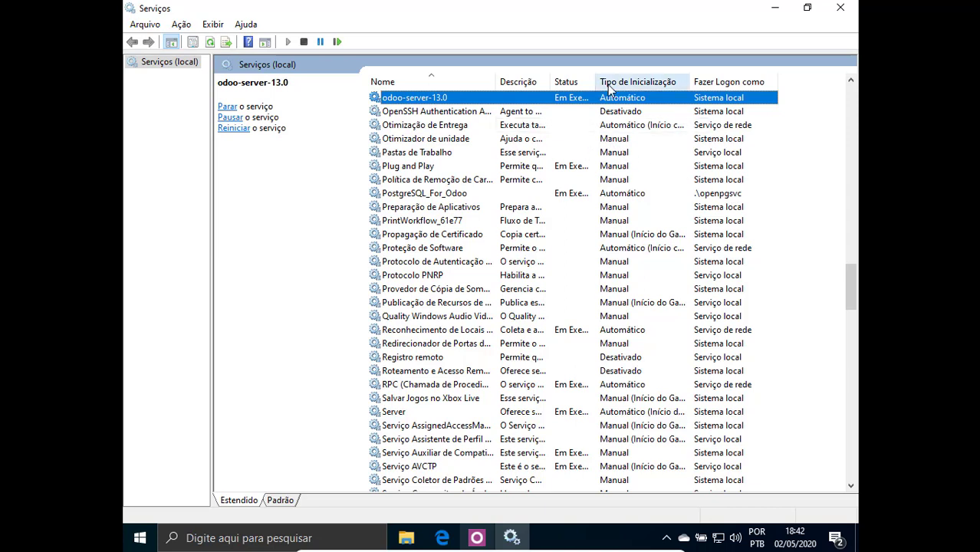
left_click_drag(598, 82, 666, 74)
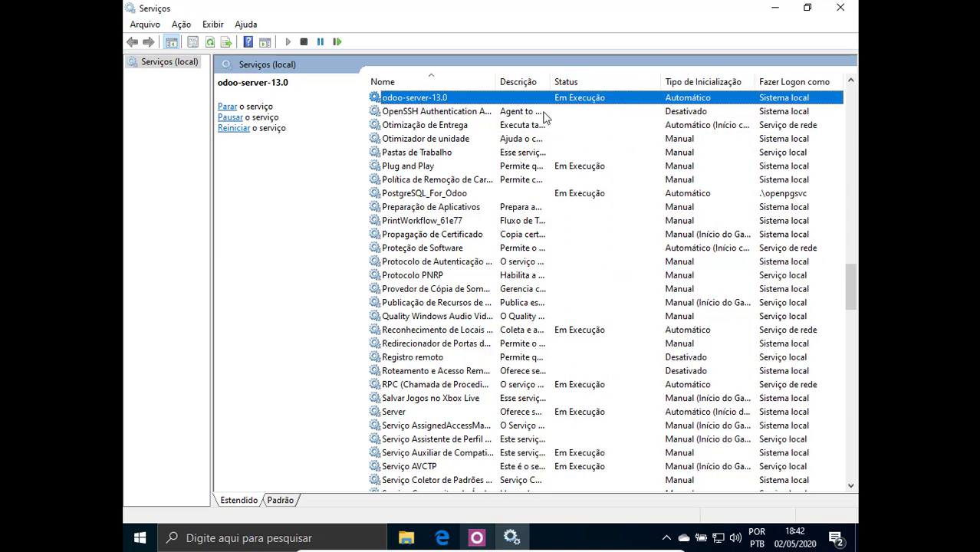
left_click(454, 194)
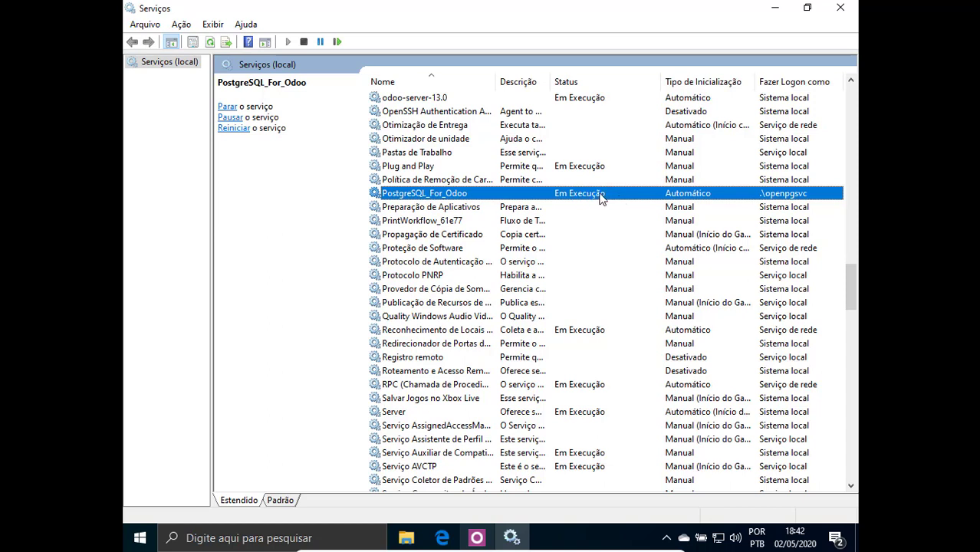
left_click(775, 8)
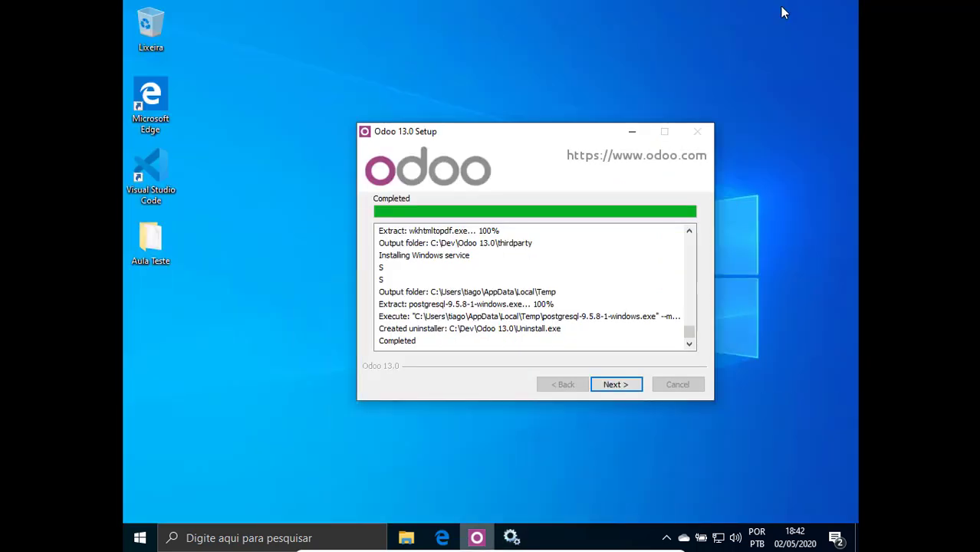
Finish setup with Start Odoo ticked so localhost:8069 opens in Edge.
left_click_drag(554, 131, 536, 114)
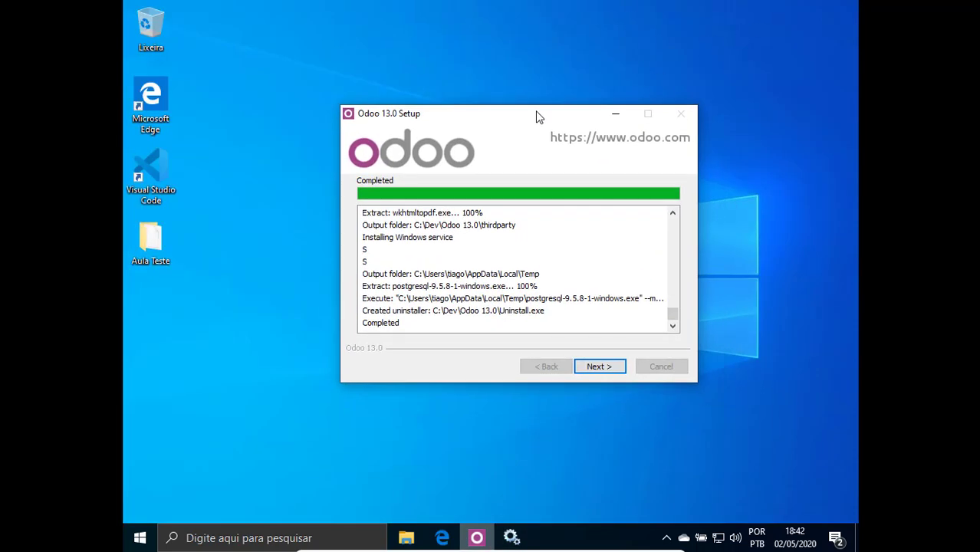
left_click(613, 372)
left_click(606, 366)
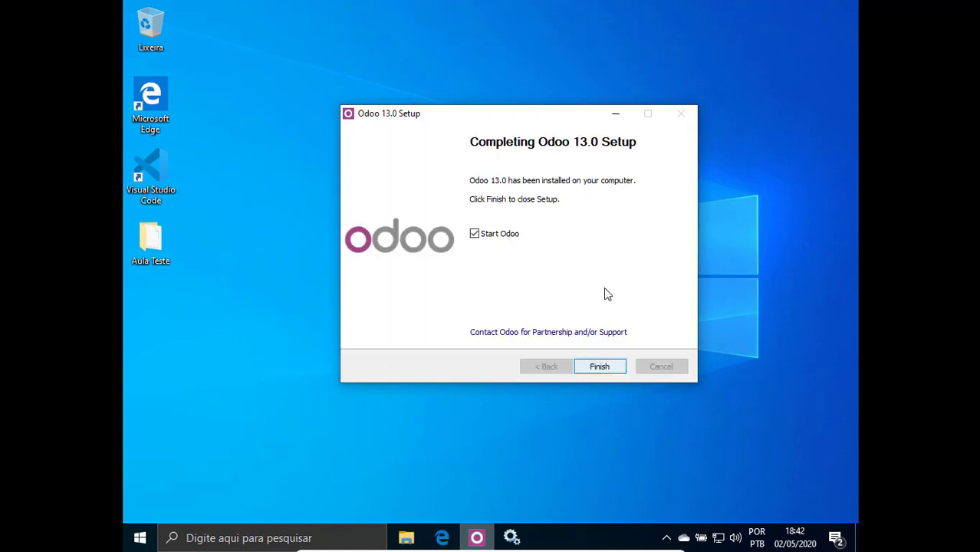
left_click(599, 366)
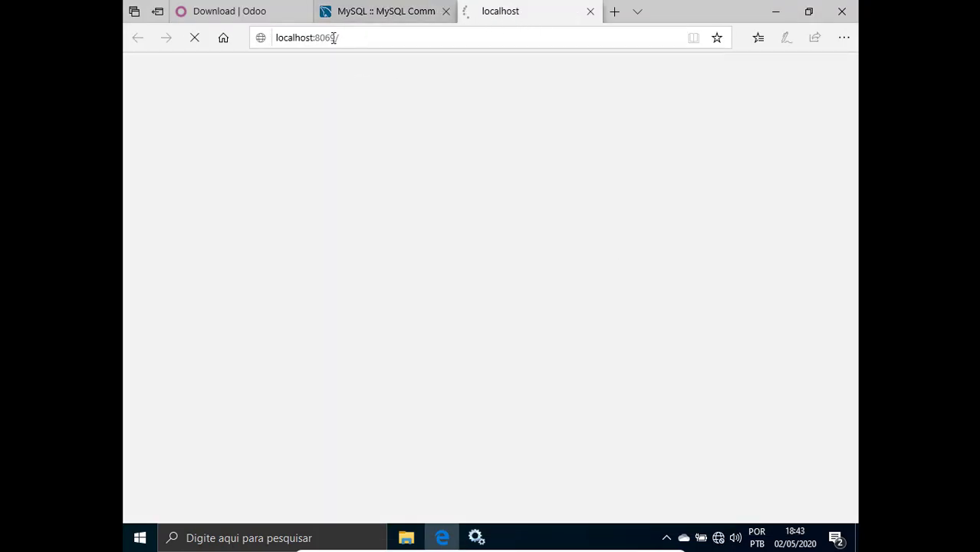
Close the MySQL downloads tab and enter 'bd_erp' as the database name.
left_click(393, 14)
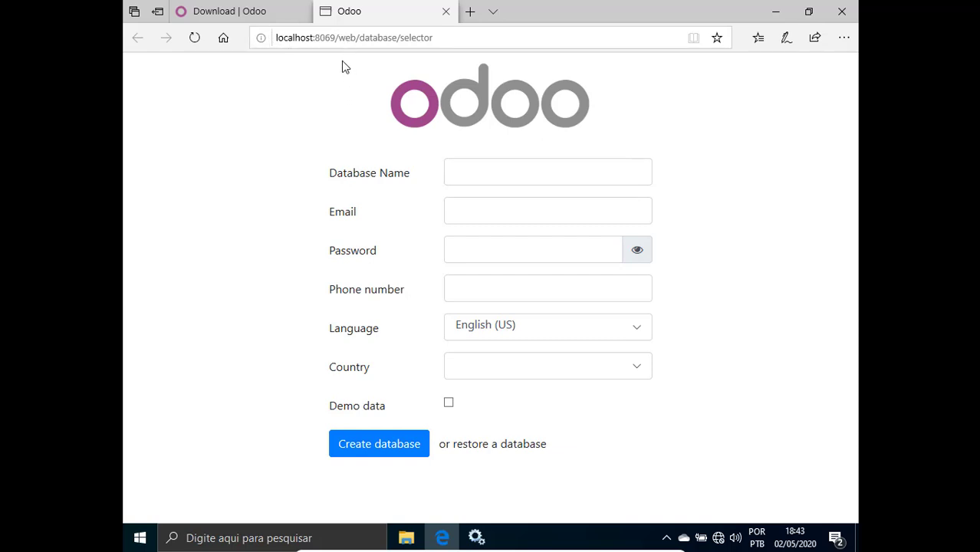
left_click_drag(316, 39, 336, 39)
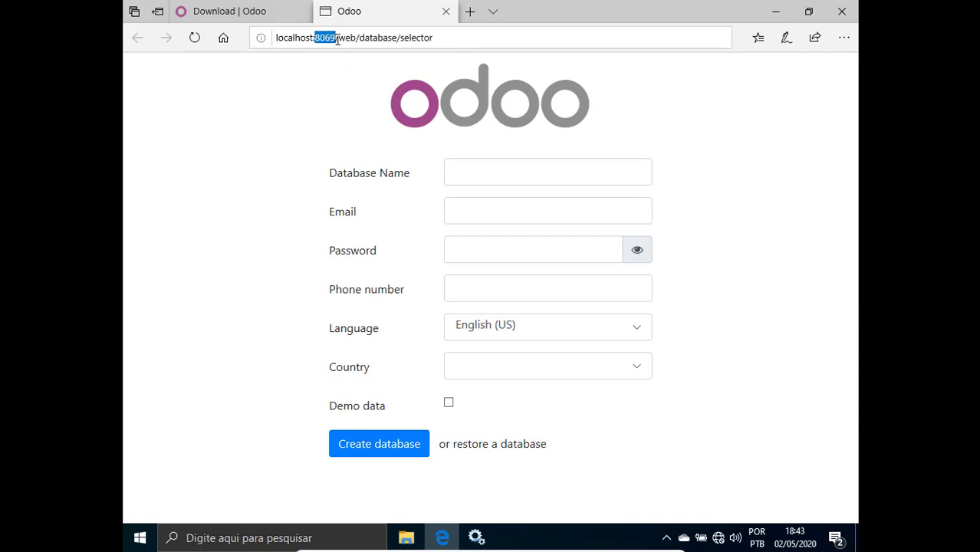
left_click(330, 71)
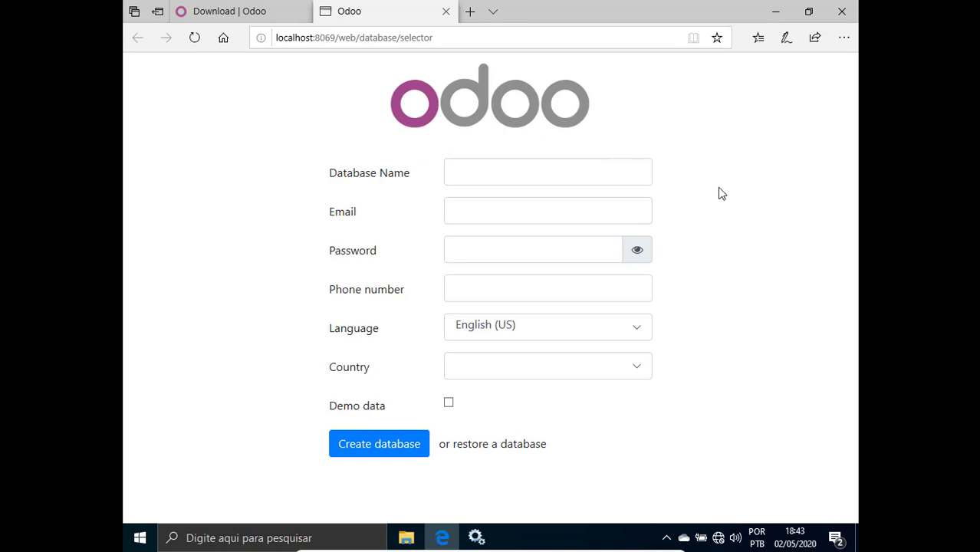
left_click(600, 173)
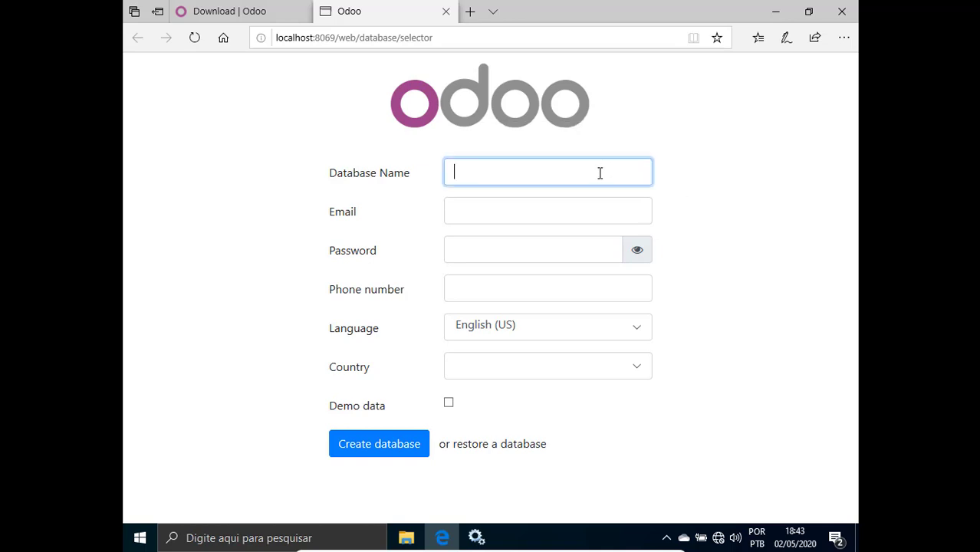
left_click(746, 126)
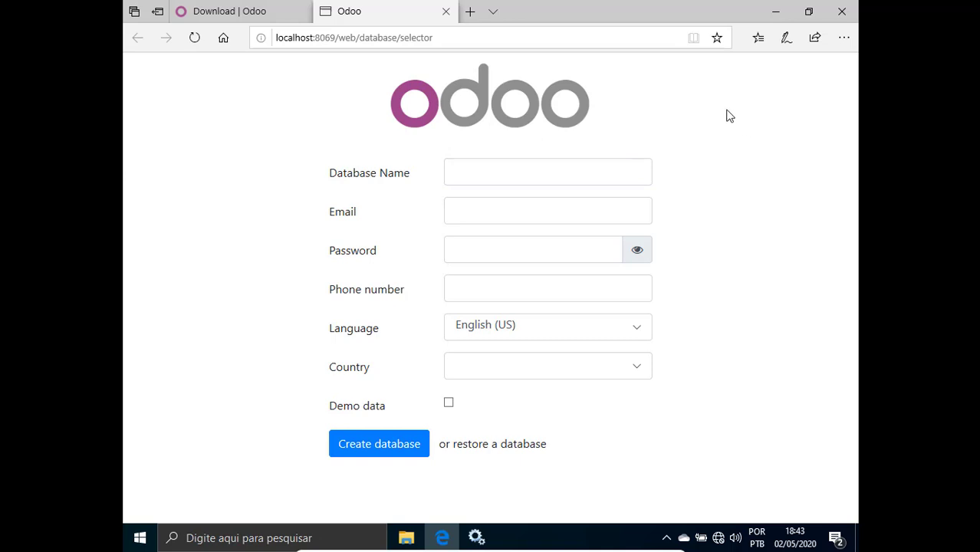
left_click(604, 166)
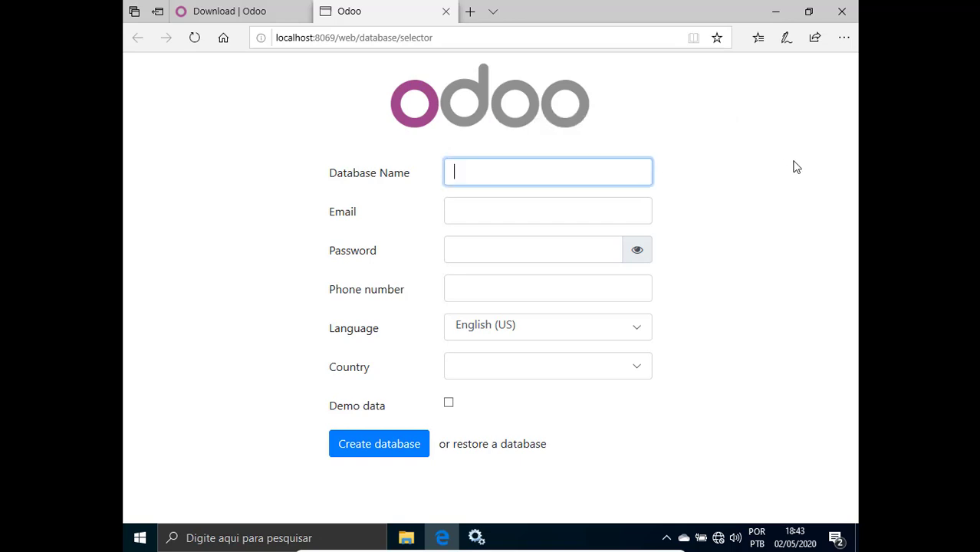
type("bd_erp")
Fill in the admin e-mail and password, leaving the phone number blank.
left_click(575, 207)
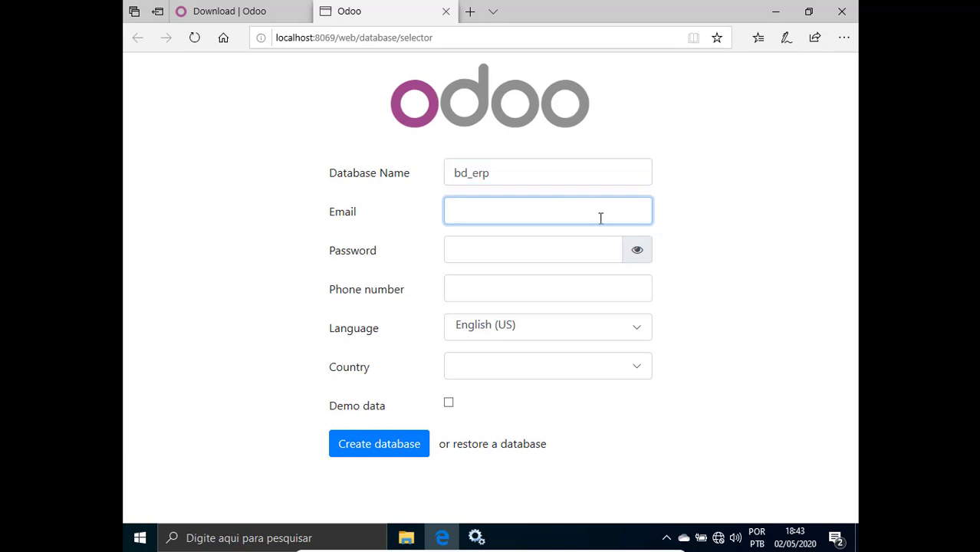
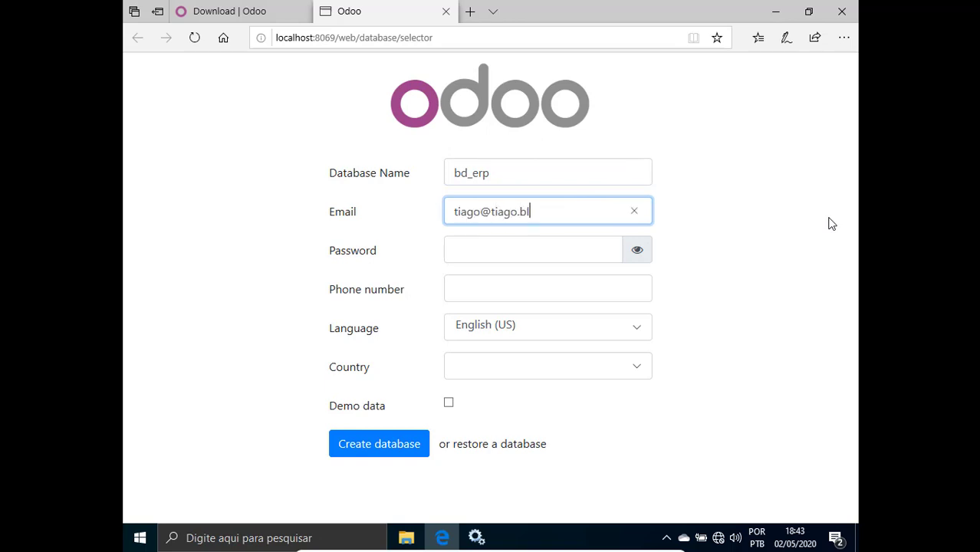
left_click(554, 243)
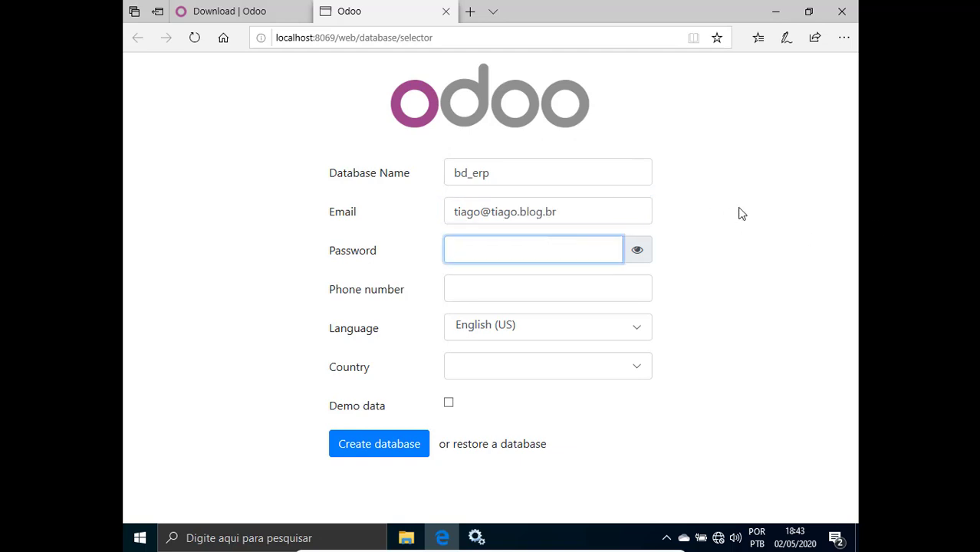
type("1234")
key("BackSpace")
key("BackSpace")
key("BackSpace")
key("BackSpace")
type("1")
left_click(519, 281)
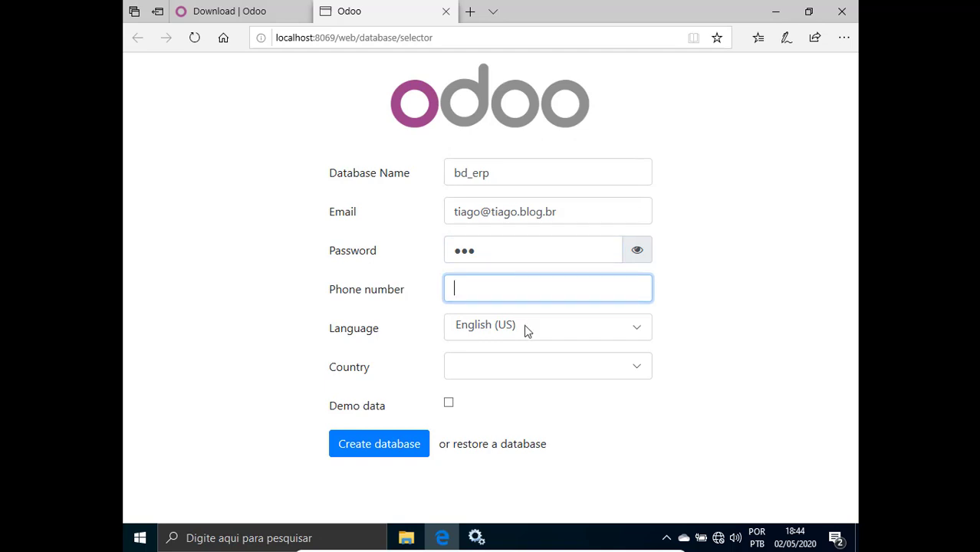
left_click(773, 342)
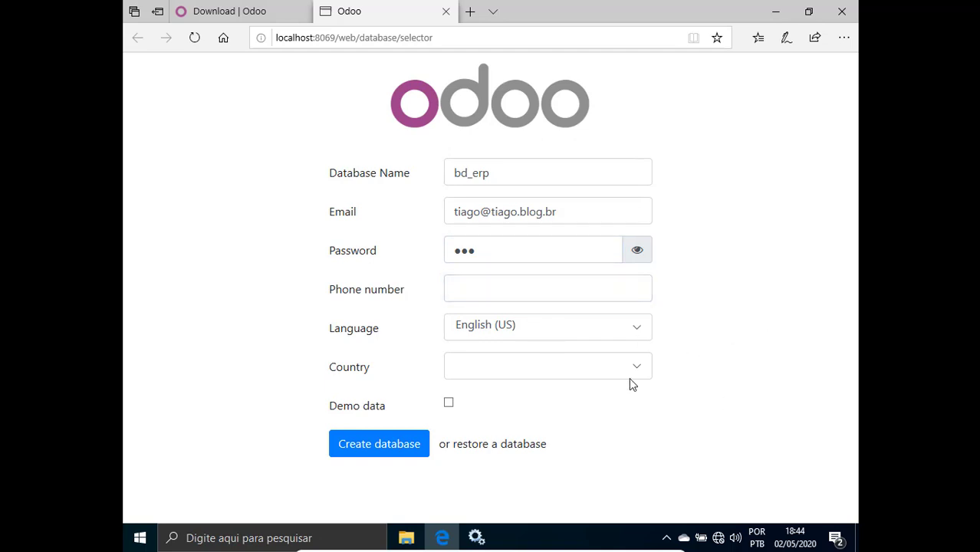
Choose Portuguese (BR) and Brazil, tick demo data, and create the database.
left_click(568, 338)
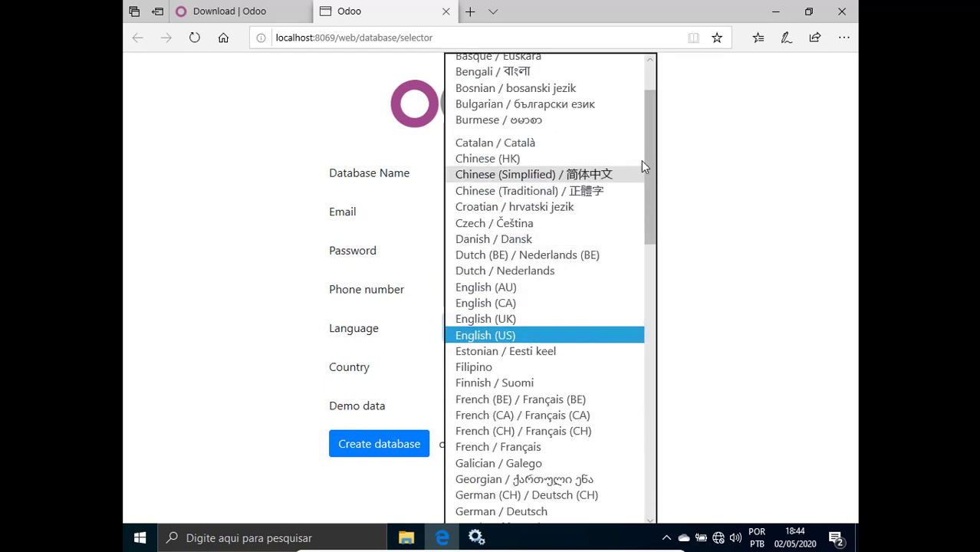
left_click_drag(651, 159, 650, 372)
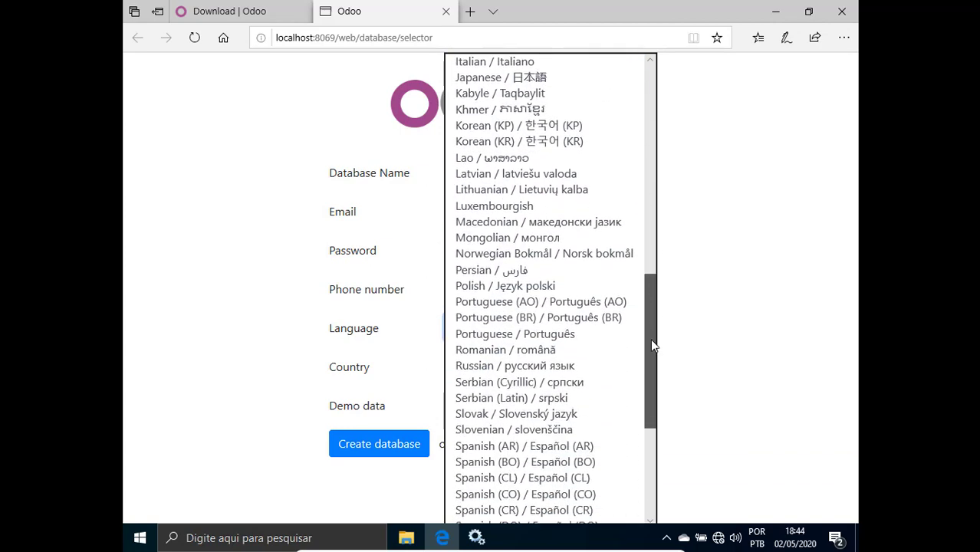
left_click(595, 317)
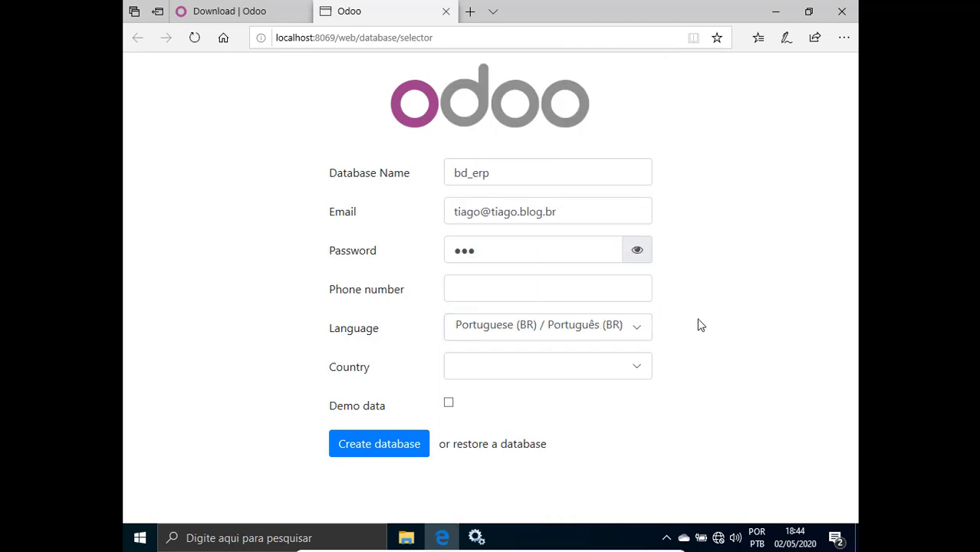
left_click(547, 373)
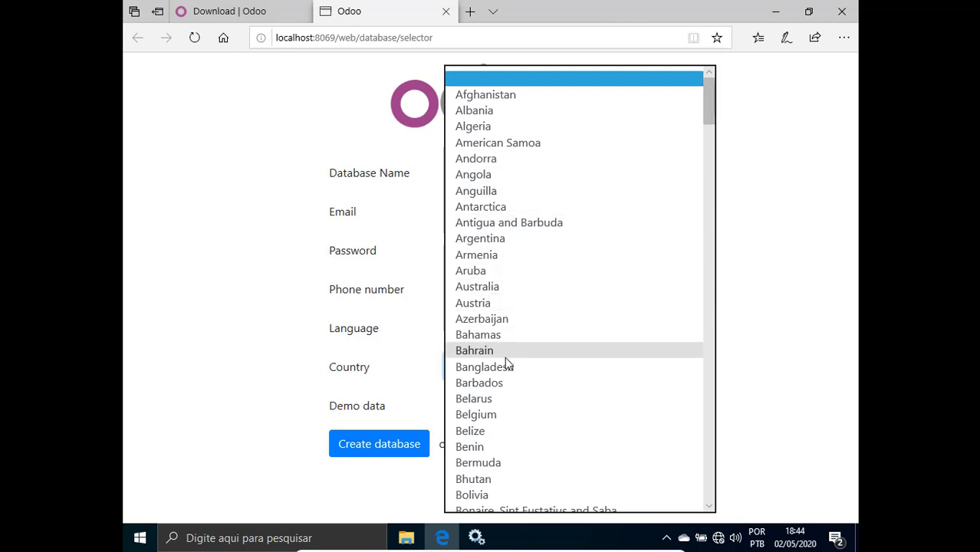
scroll(506, 365, "down", 3)
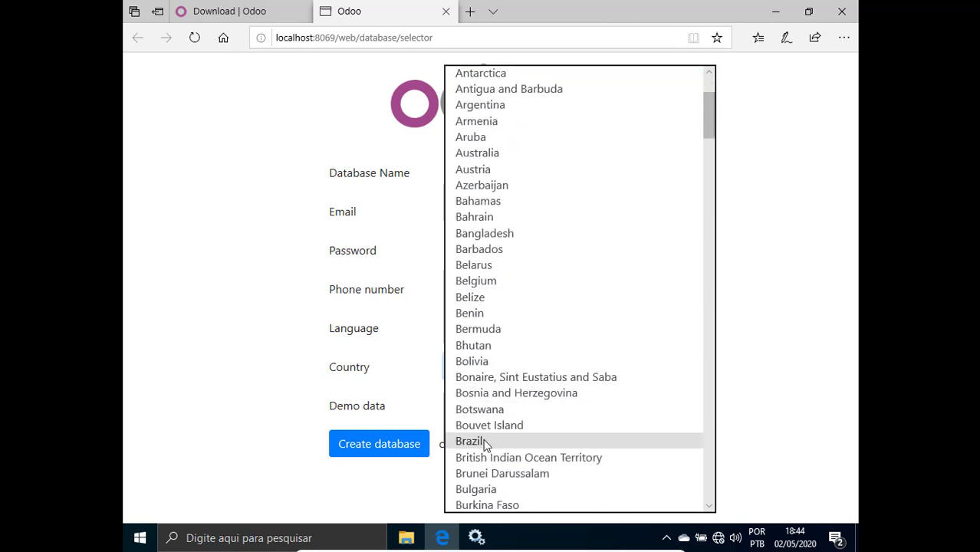
left_click(484, 442)
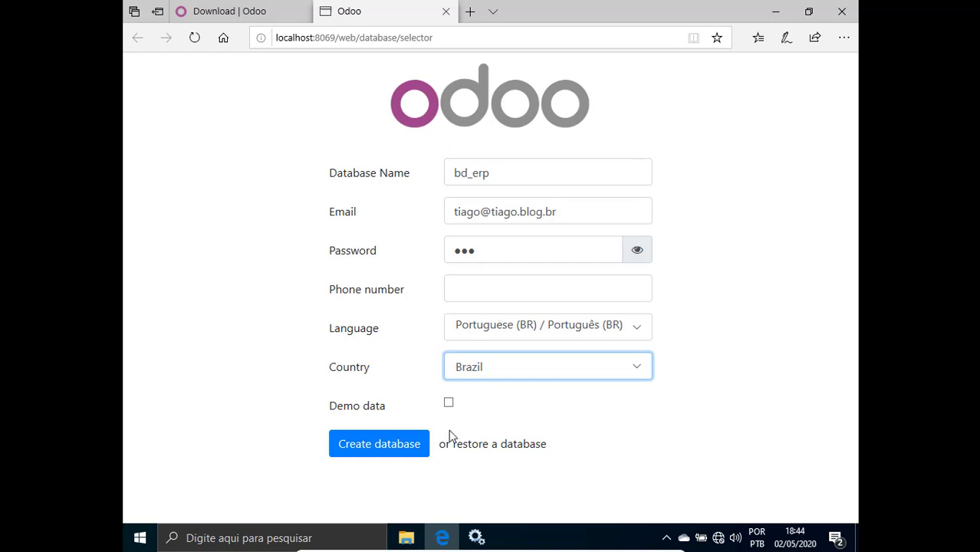
left_click(450, 406)
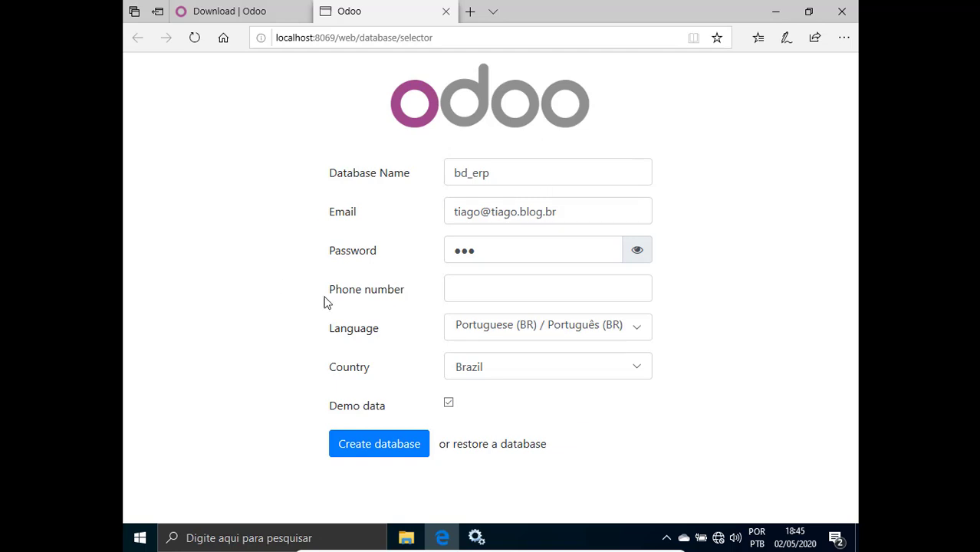
left_click(382, 447)
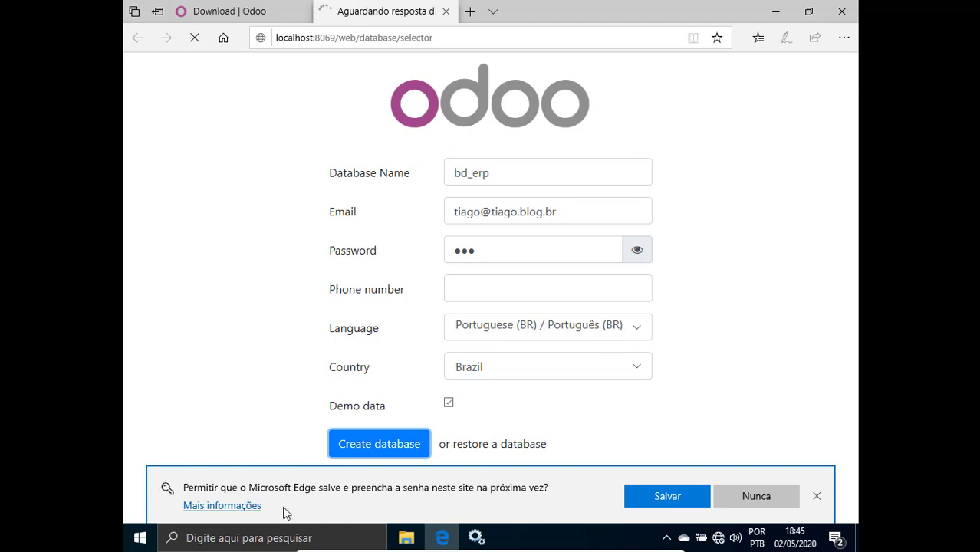
Accept Edge's offer to save the Odoo login password.
left_click(661, 497)
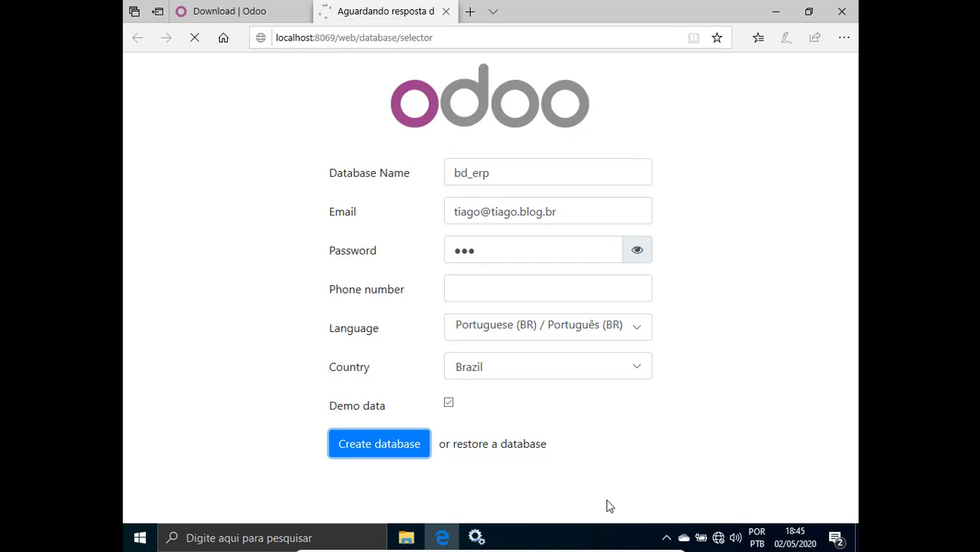
Open Task Manager from the taskbar, sort by CPU and select the Python process.
right_click(614, 534)
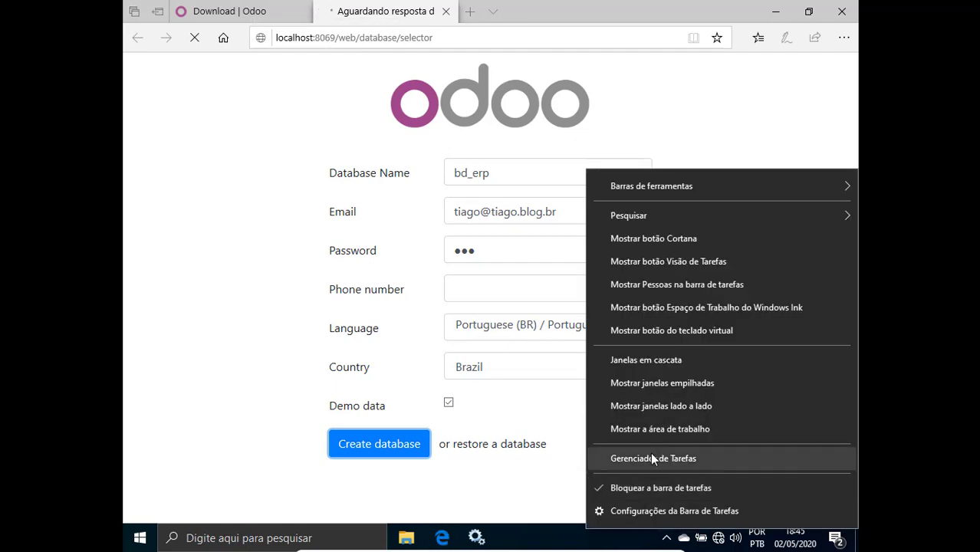
left_click(650, 453)
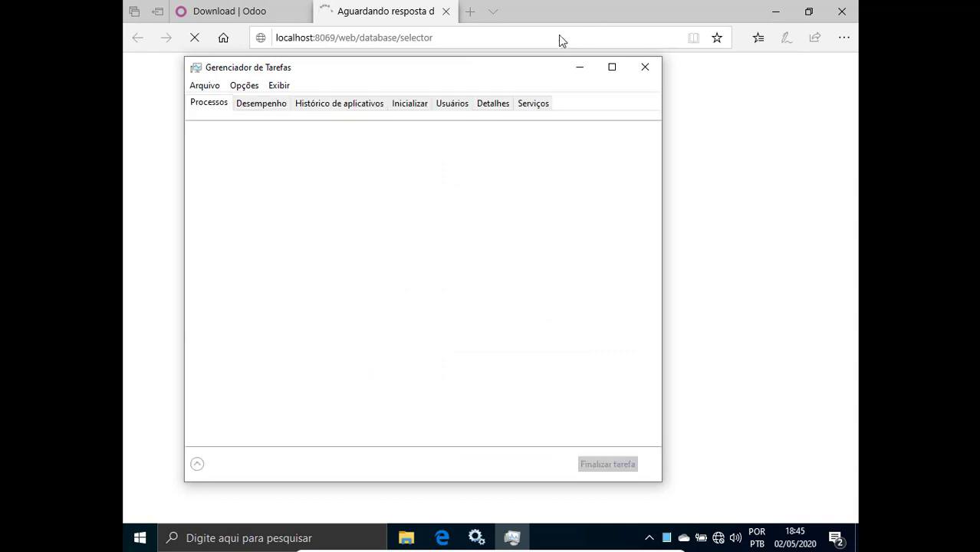
left_click_drag(430, 68, 584, 98)
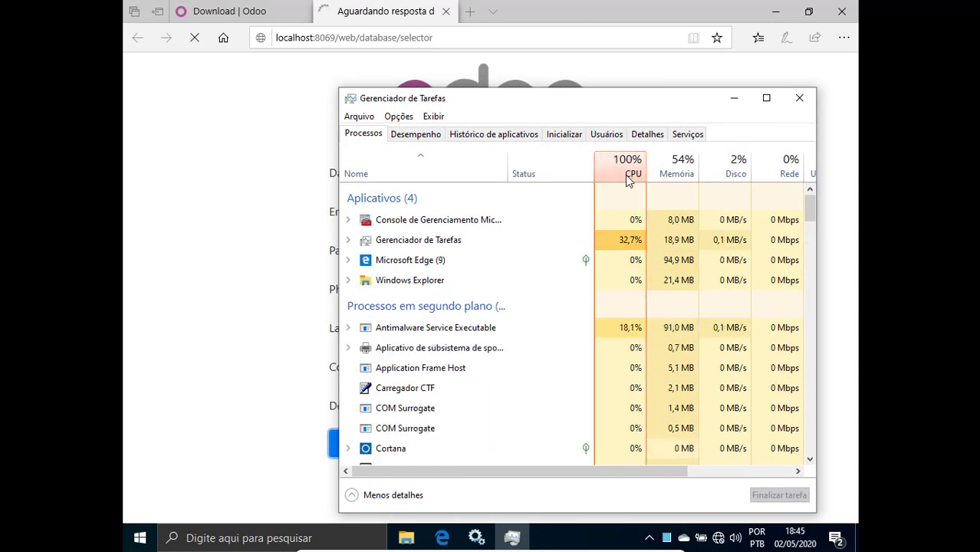
left_click(631, 175)
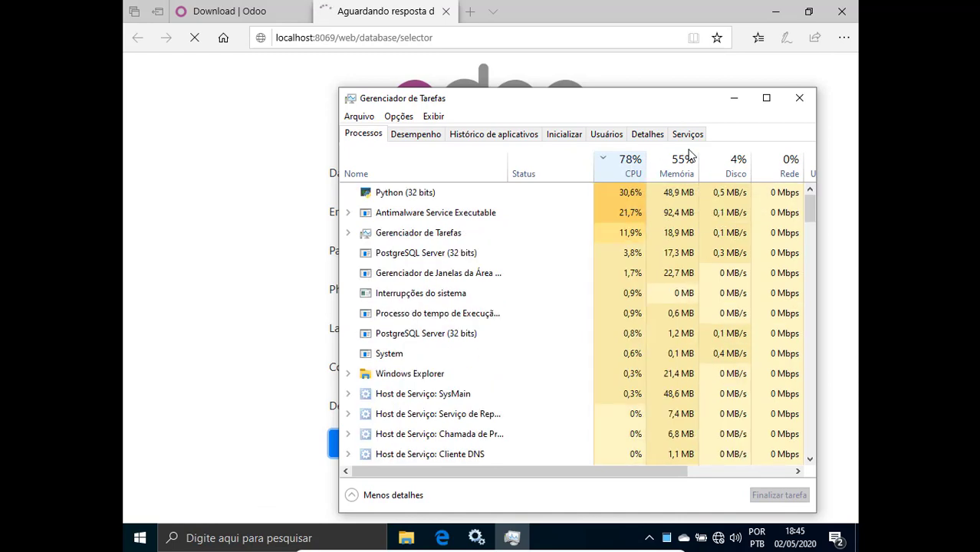
left_click(408, 197)
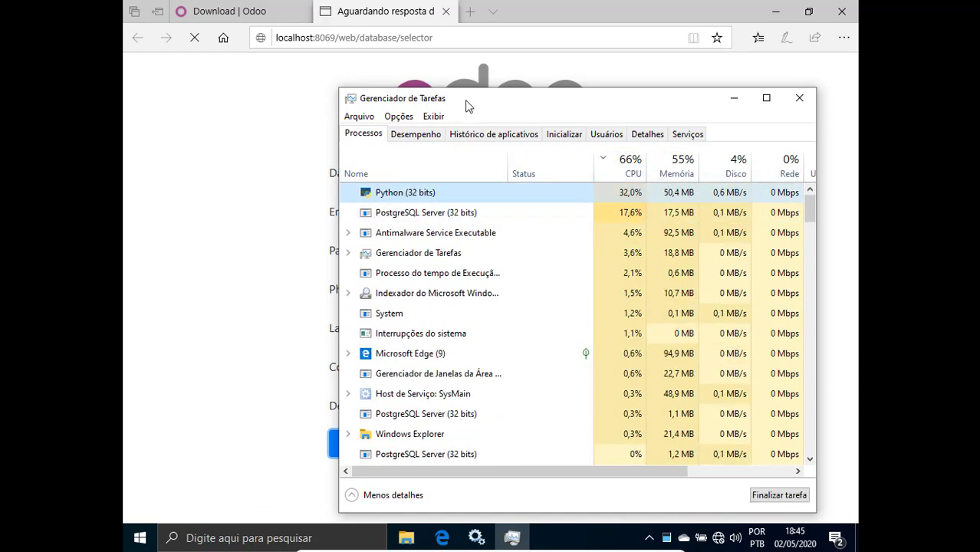
Move Task Manager aside and minimize it, then bring the Edge browser to the front.
left_click_drag(467, 104, 431, 280)
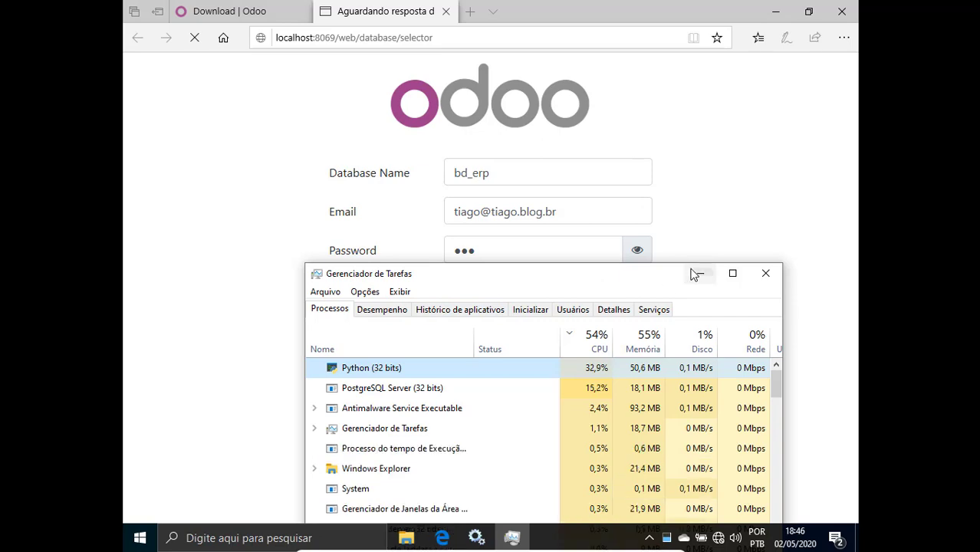
left_click_drag(594, 280, 558, 125)
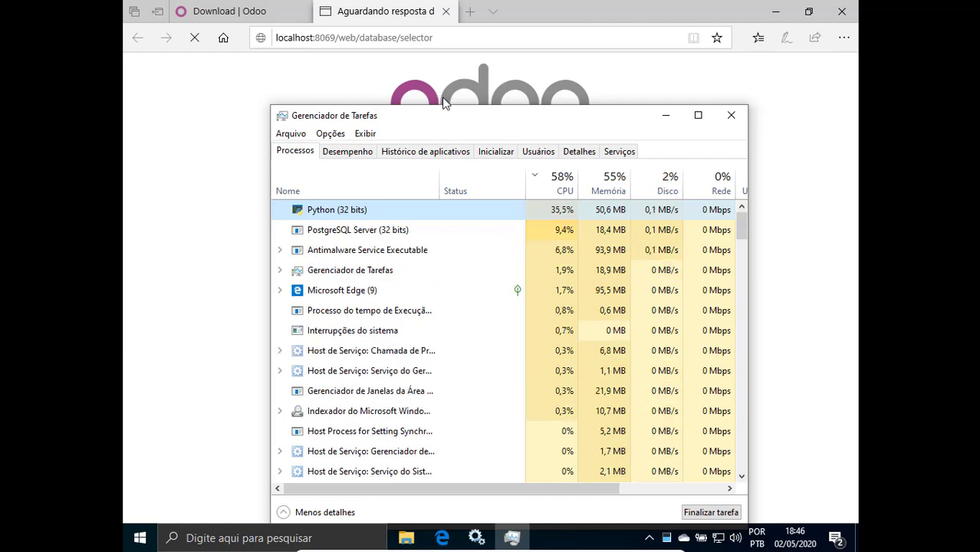
left_click(663, 119)
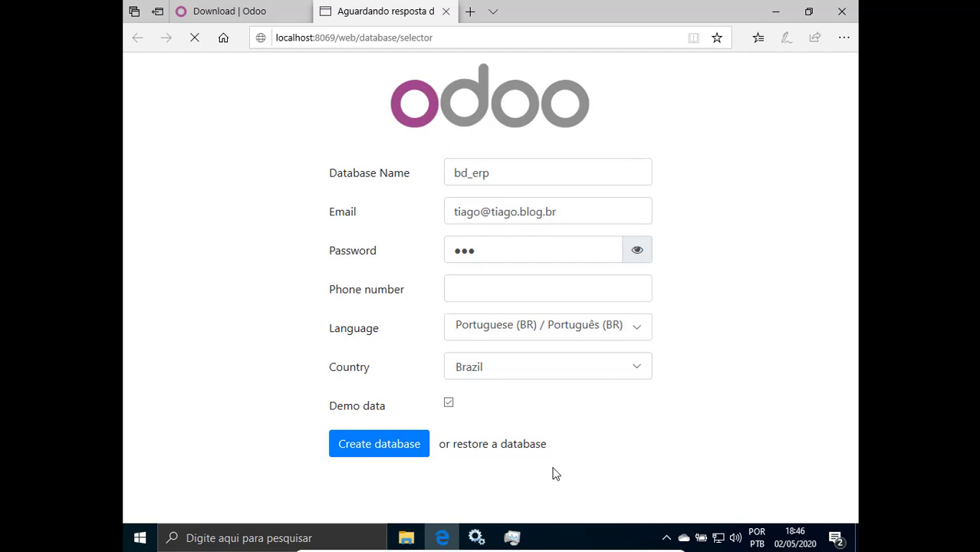
left_click(512, 538)
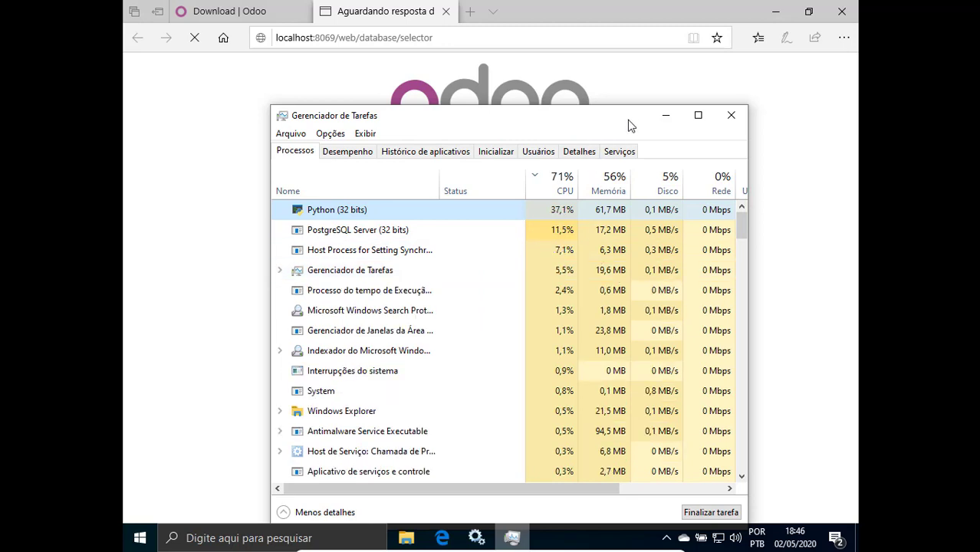
left_click(806, 374)
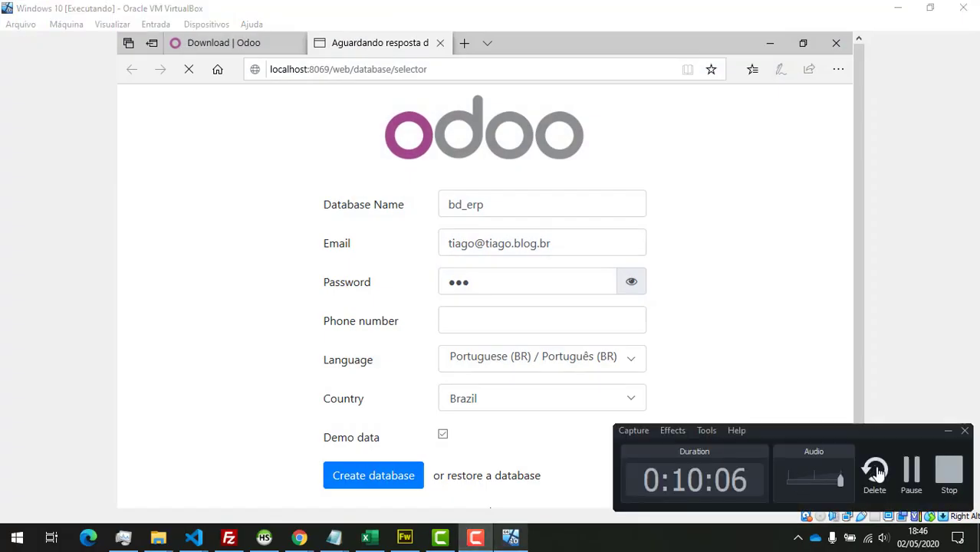
Return to the VirtualBox guest while Odoo finishes creating bd_erp.
left_click(912, 470)
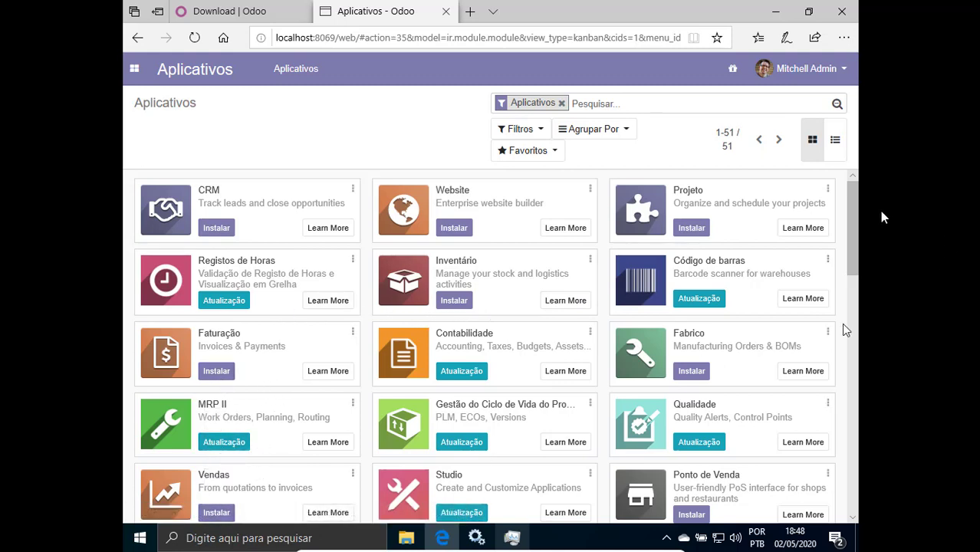
Scroll the Aplicativos list to the Vendas card and install it.
left_click_drag(855, 212, 857, 234)
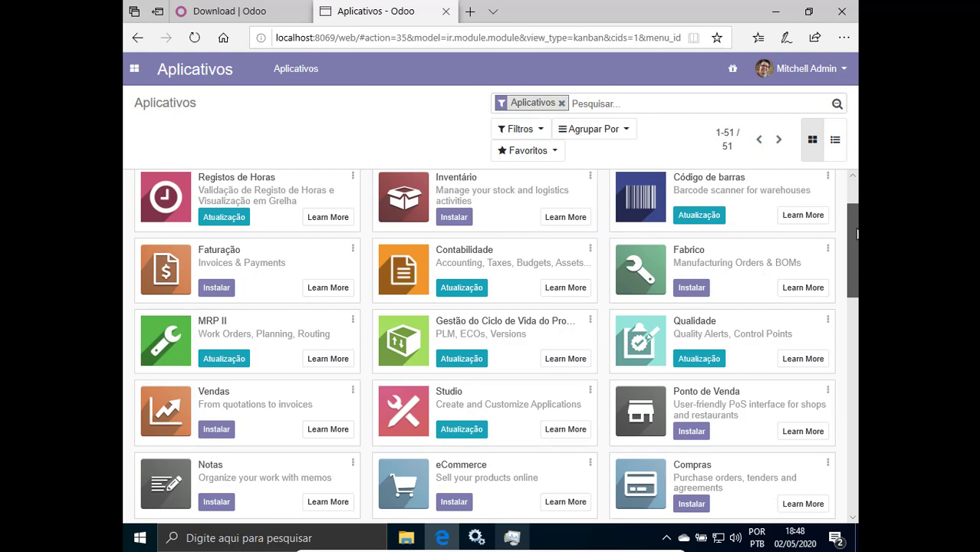
left_click_drag(857, 234, 856, 225)
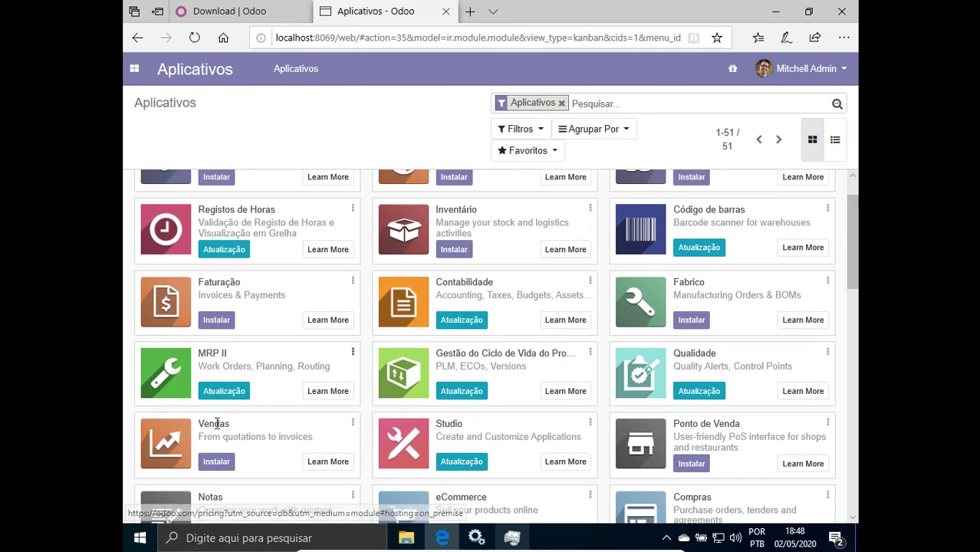
left_click(215, 464)
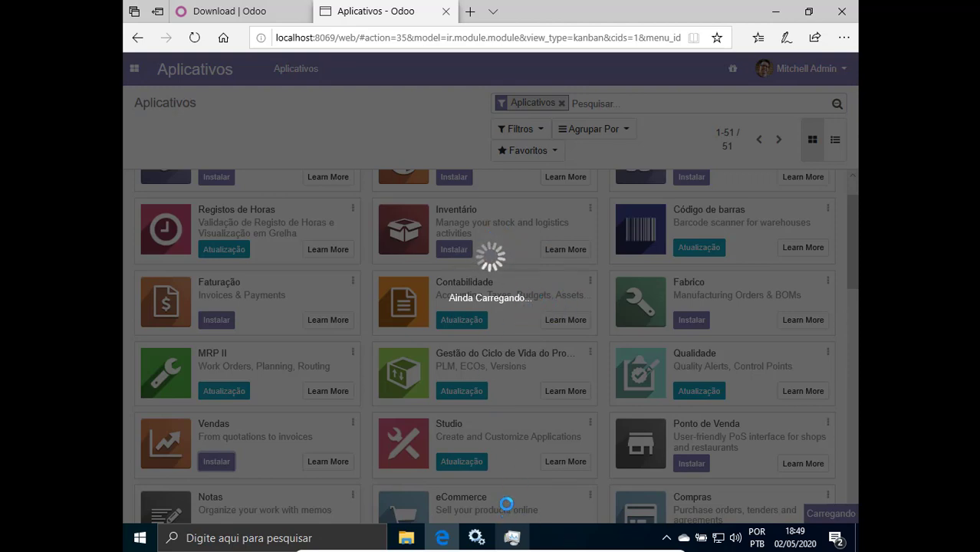
Switch the virtual machine to windowed mode, then back to full screen with Alt+F.
mouse_move(548, 551)
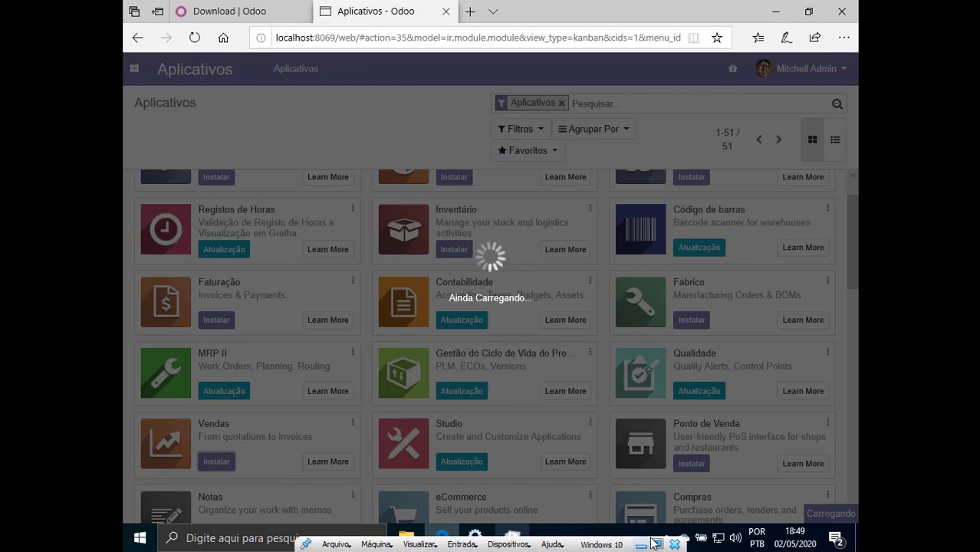
left_click(657, 543)
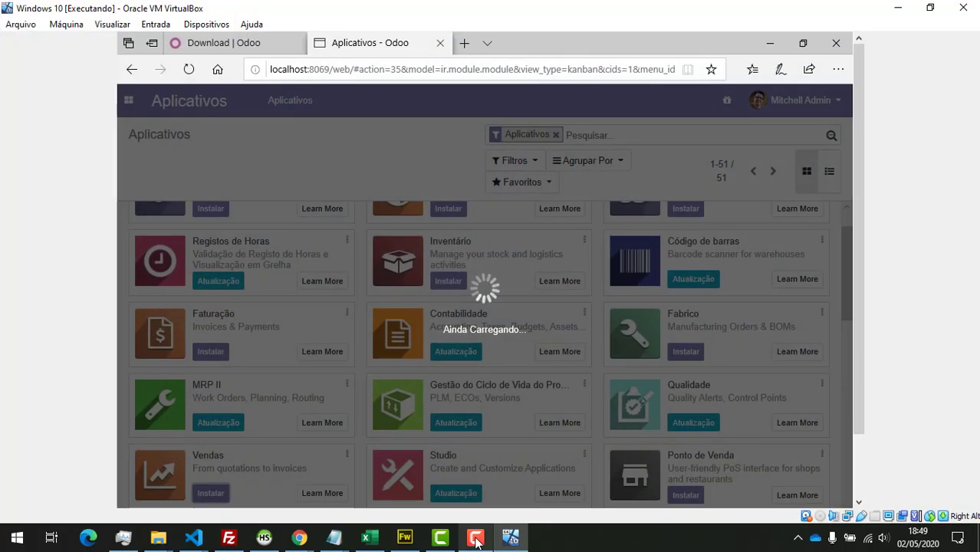
left_click(475, 539)
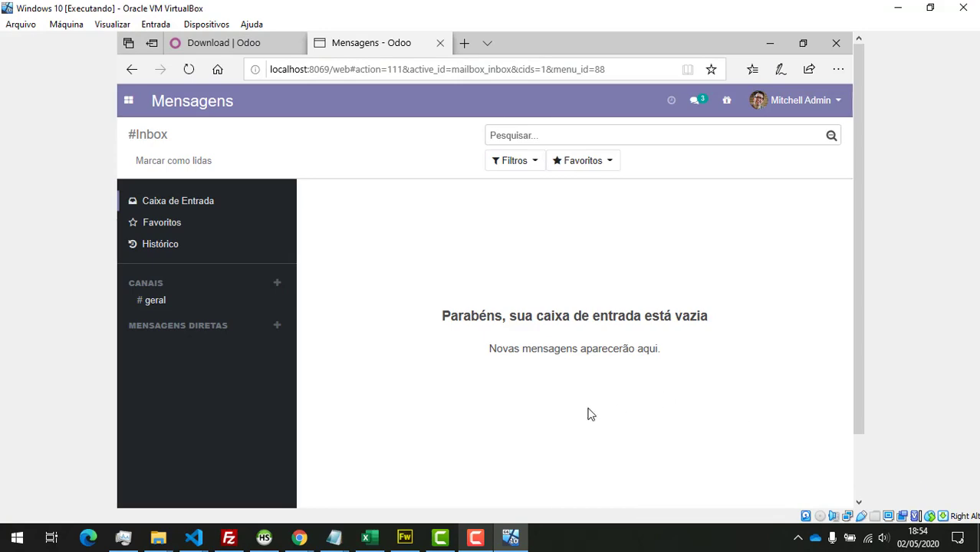
key("alt+f")
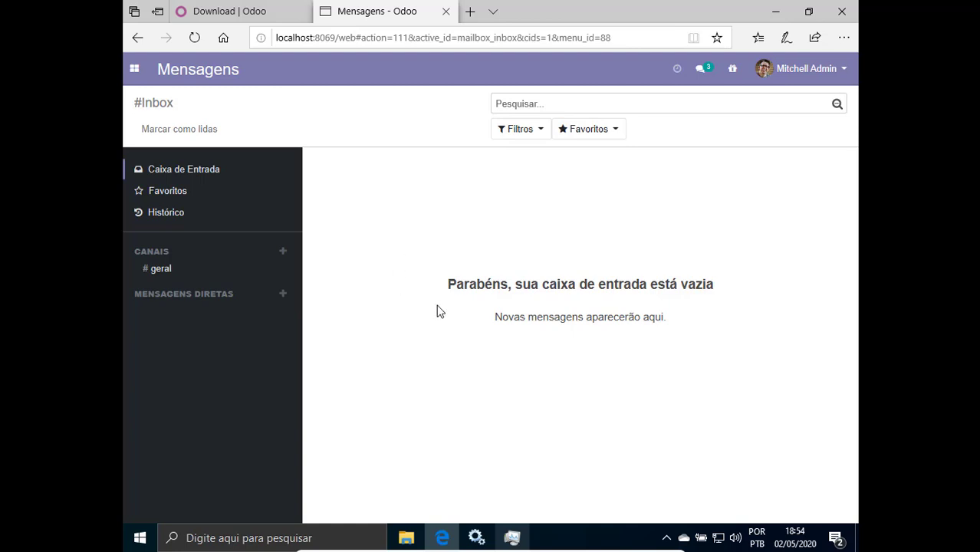
View the Vendas Cotações list, then return to the Aplicativos page.
left_click(131, 73)
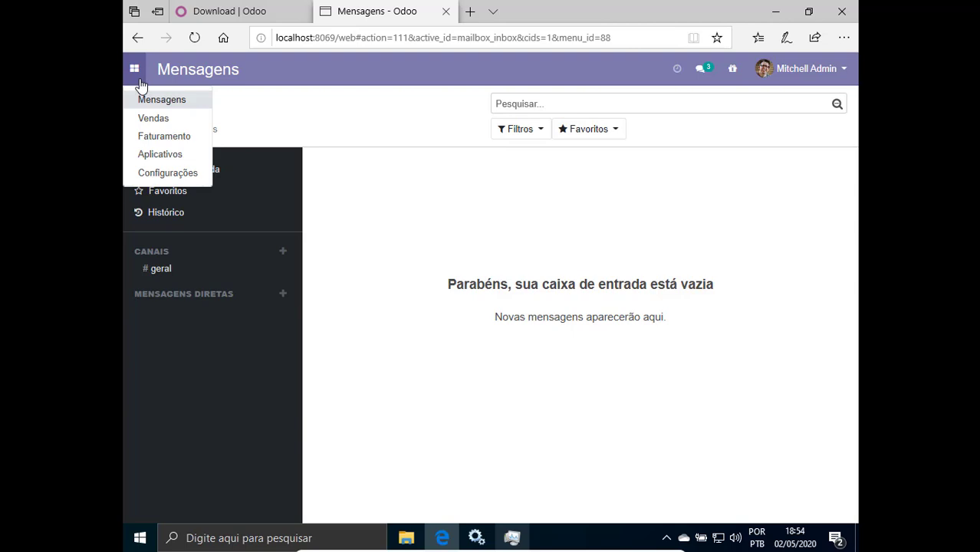
left_click(160, 121)
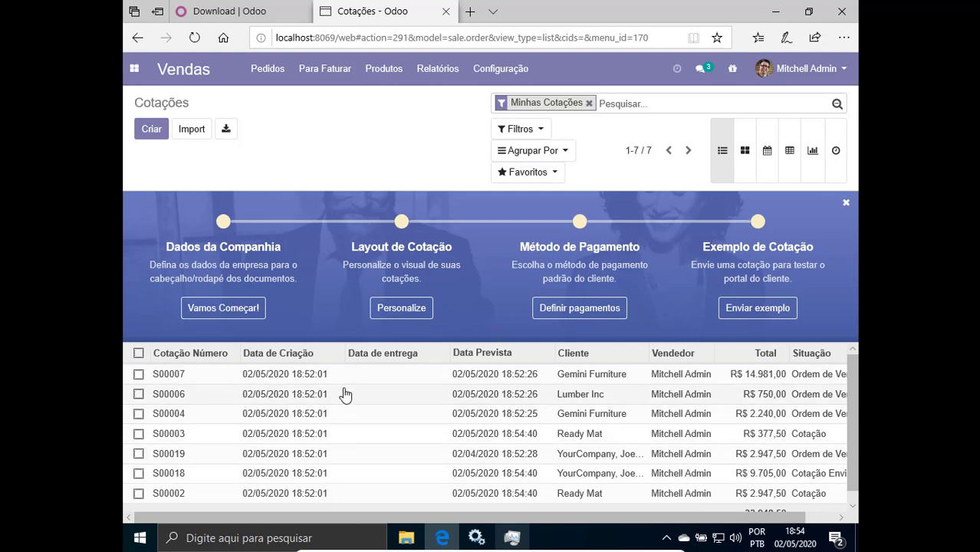
left_click_drag(855, 404, 850, 380)
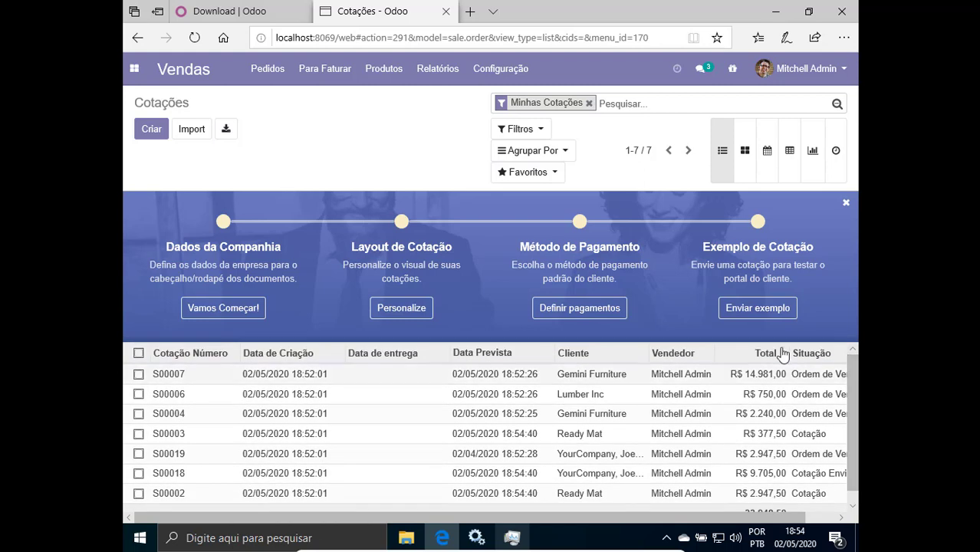
left_click(137, 80)
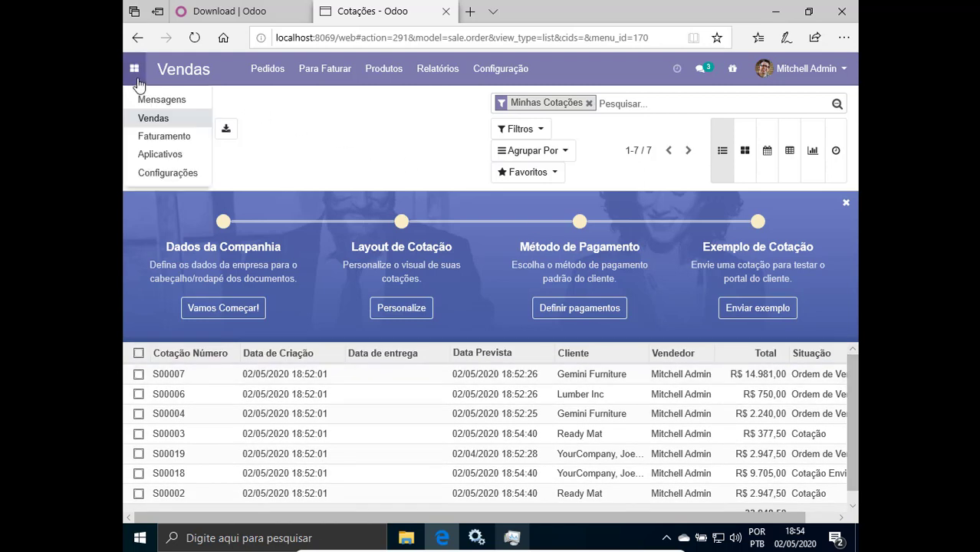
left_click(151, 158)
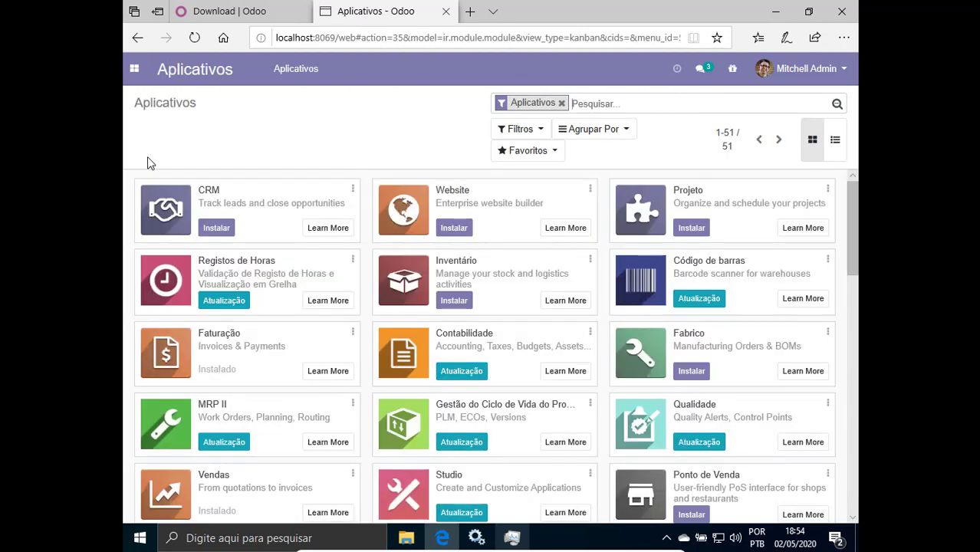
left_click(134, 69)
left_click(276, 147)
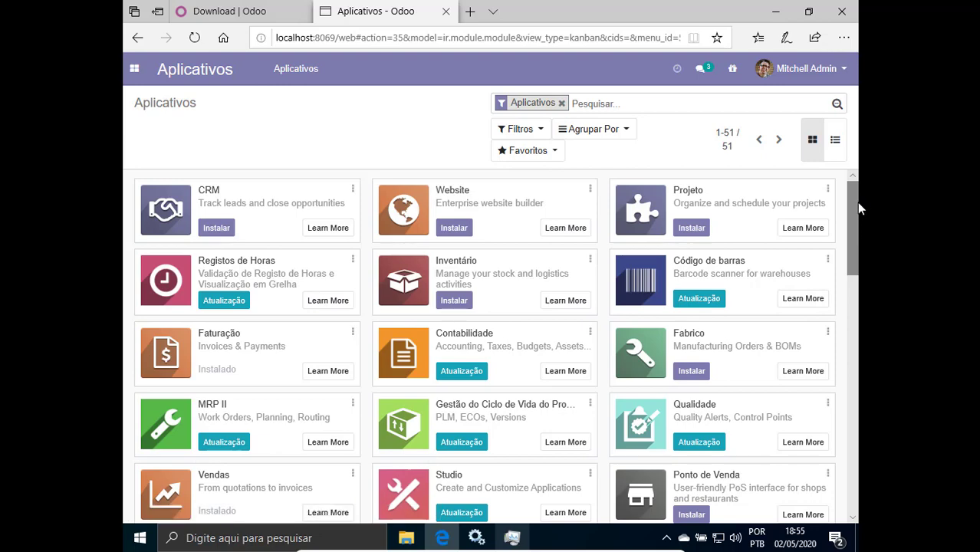
left_click_drag(856, 202, 847, 262)
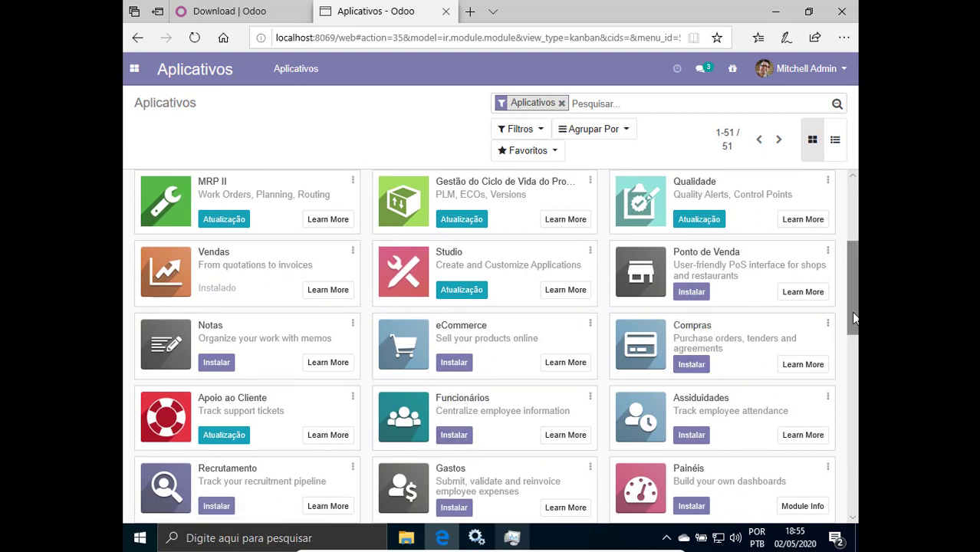
left_click_drag(854, 318, 842, 377)
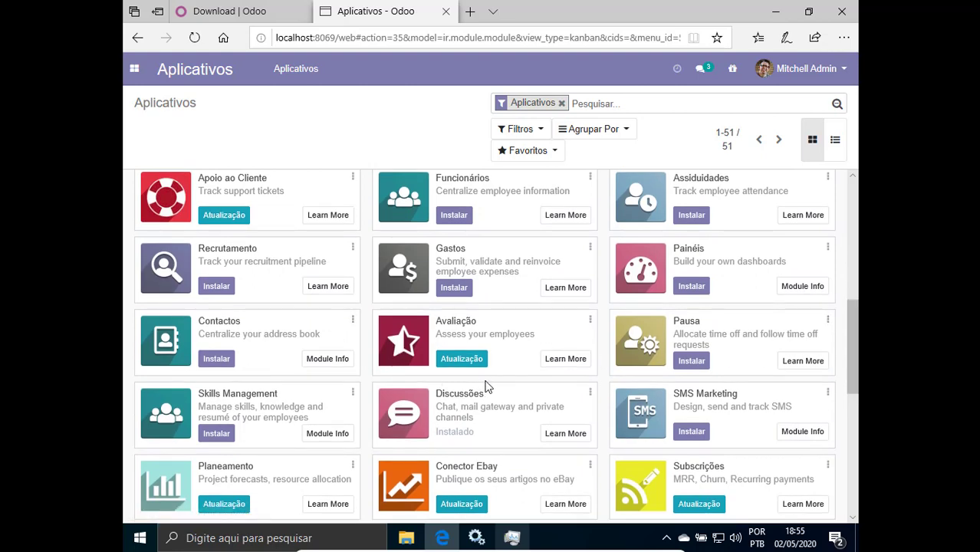
scroll(504, 414, "down", 3)
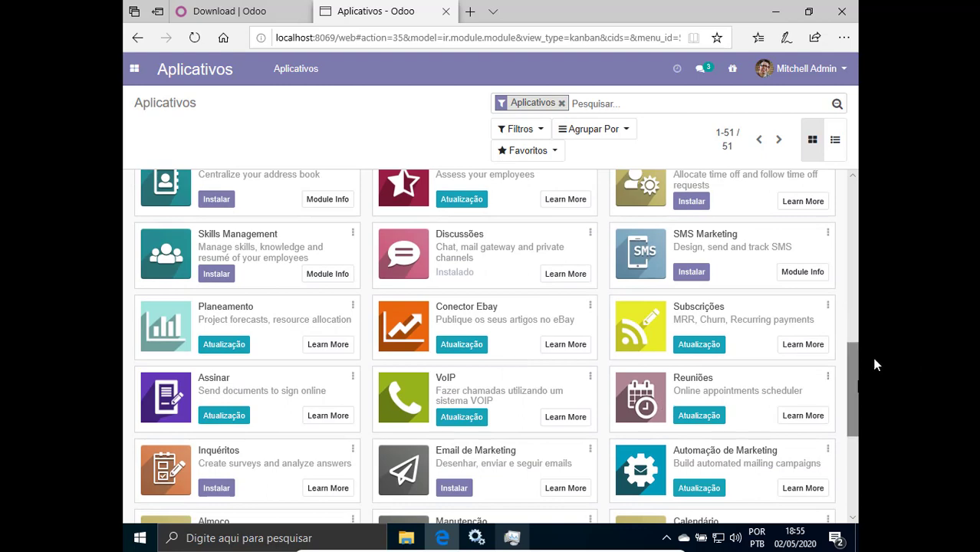
left_click_drag(851, 355, 853, 194)
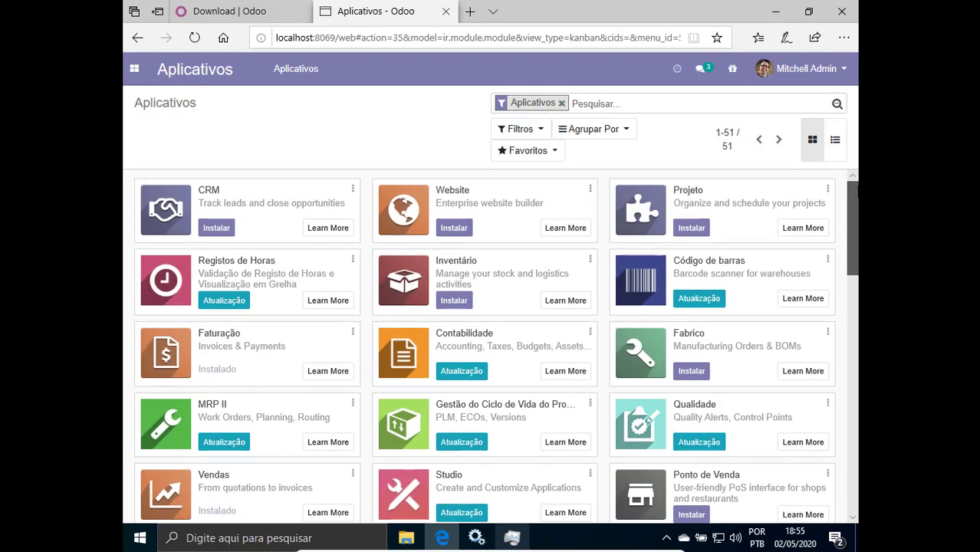